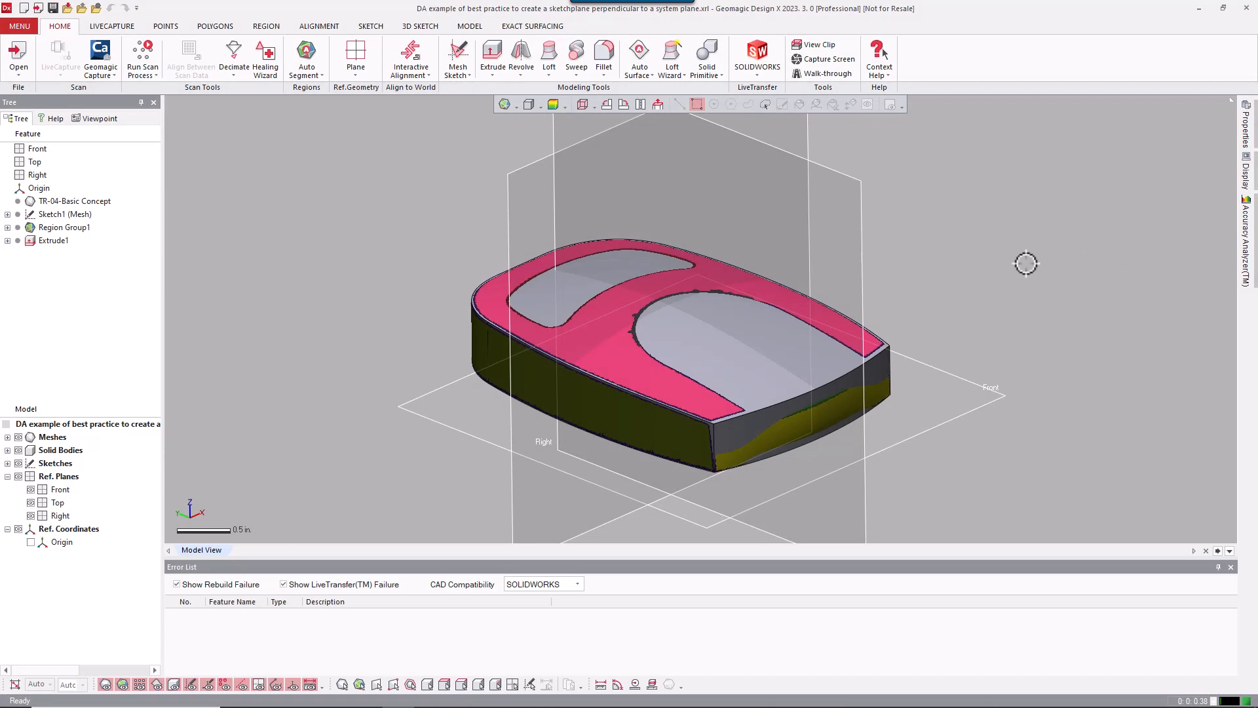
# Show the region-coloured mesh and add a reference plane extracted by best fit from the floor region of the crescent-shaped pocket
pyautogui.moveTo(1026, 263)
pyautogui.mouseDown(button='right')
pyautogui.moveTo(1014, 278)
pyautogui.moveTo(1013, 245)
pyautogui.moveTo(1009, 281)
pyautogui.moveTo(1022, 247)
pyautogui.moveTo(1022, 269)
pyautogui.mouseUp(button='right')
pyautogui.hotkey('ctrl', '5')
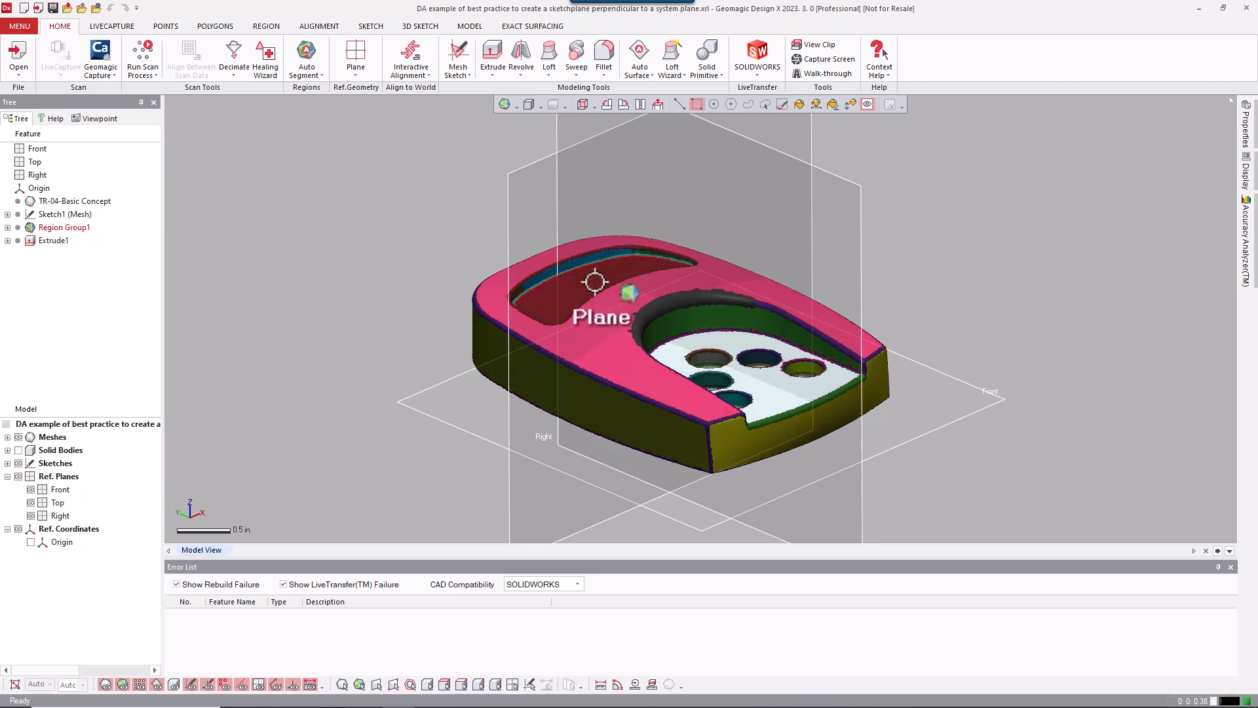
pyautogui.moveTo(651, 303); pyautogui.dragTo(635, 368, button='right')
pyautogui.scroll(3, 603, 303)
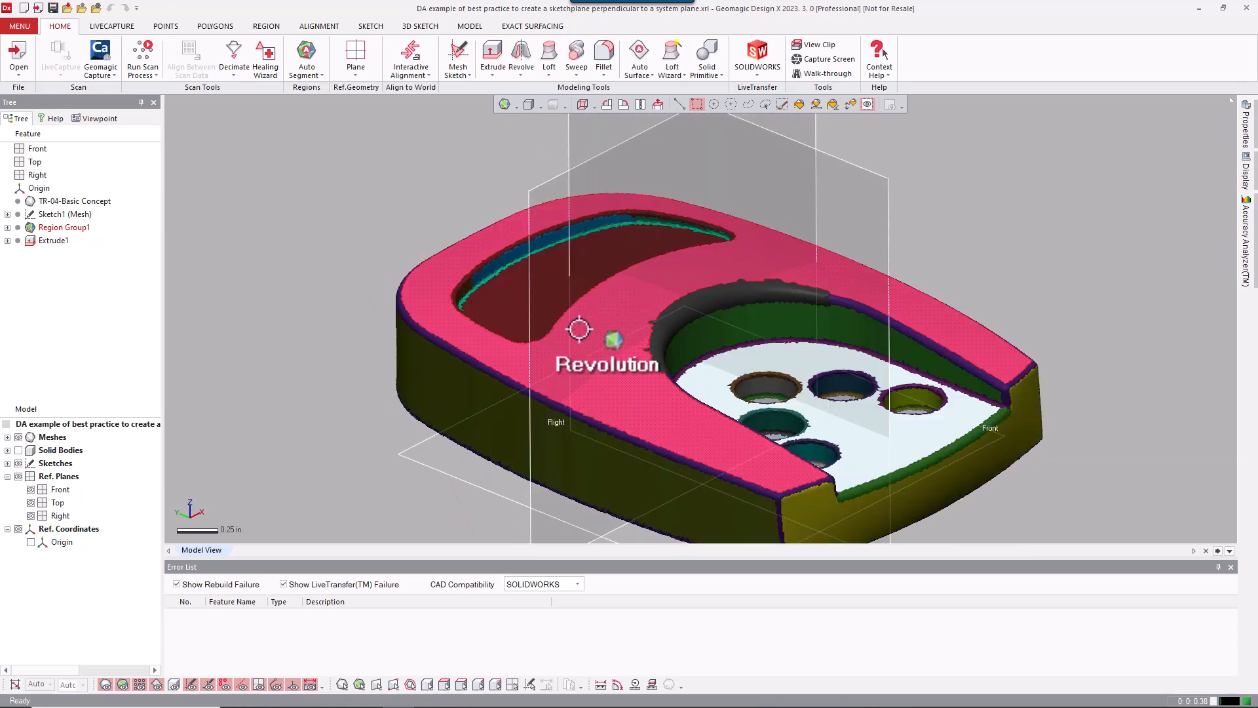
pyautogui.rightClick(311, 202)
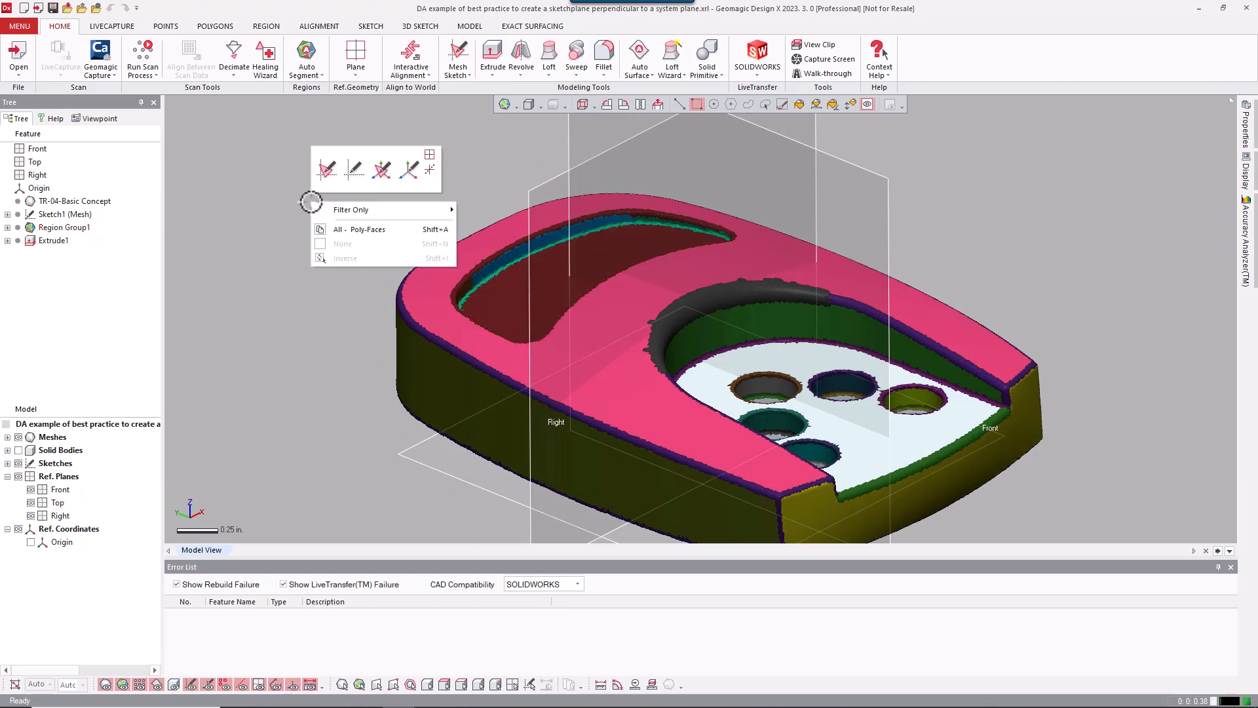
pyautogui.click(429, 155)
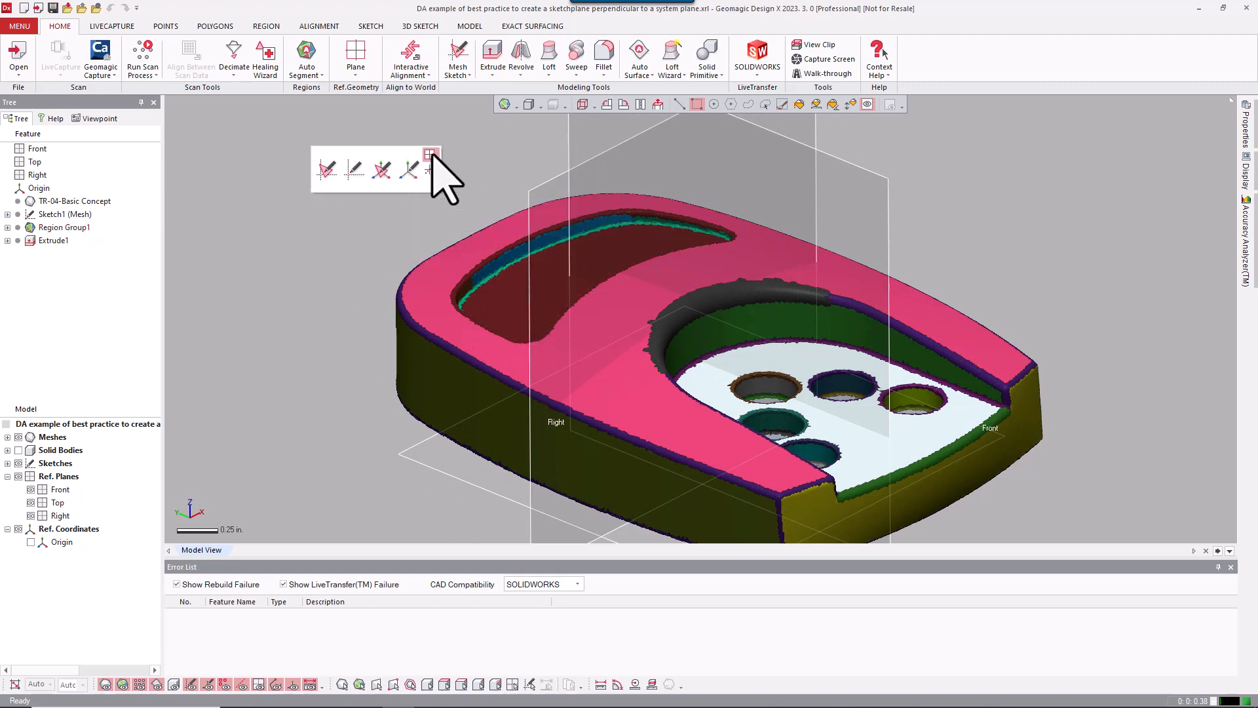
pyautogui.click(498, 291)
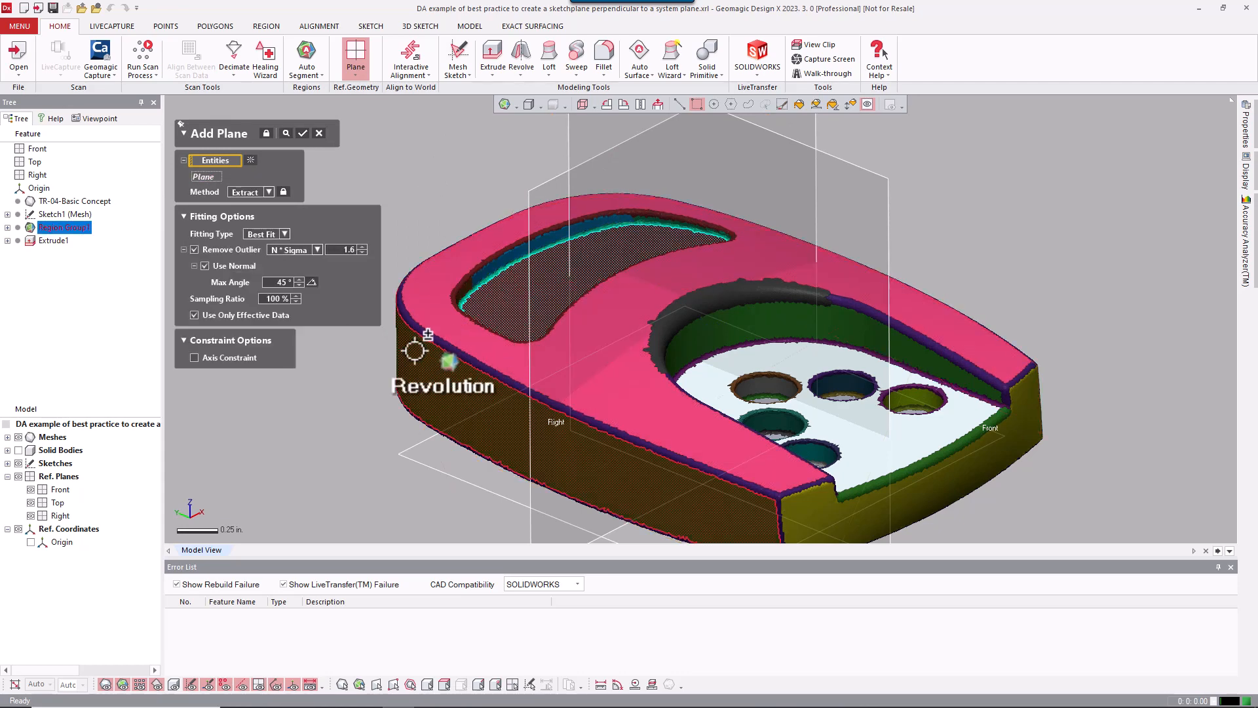
pyautogui.click(303, 135)
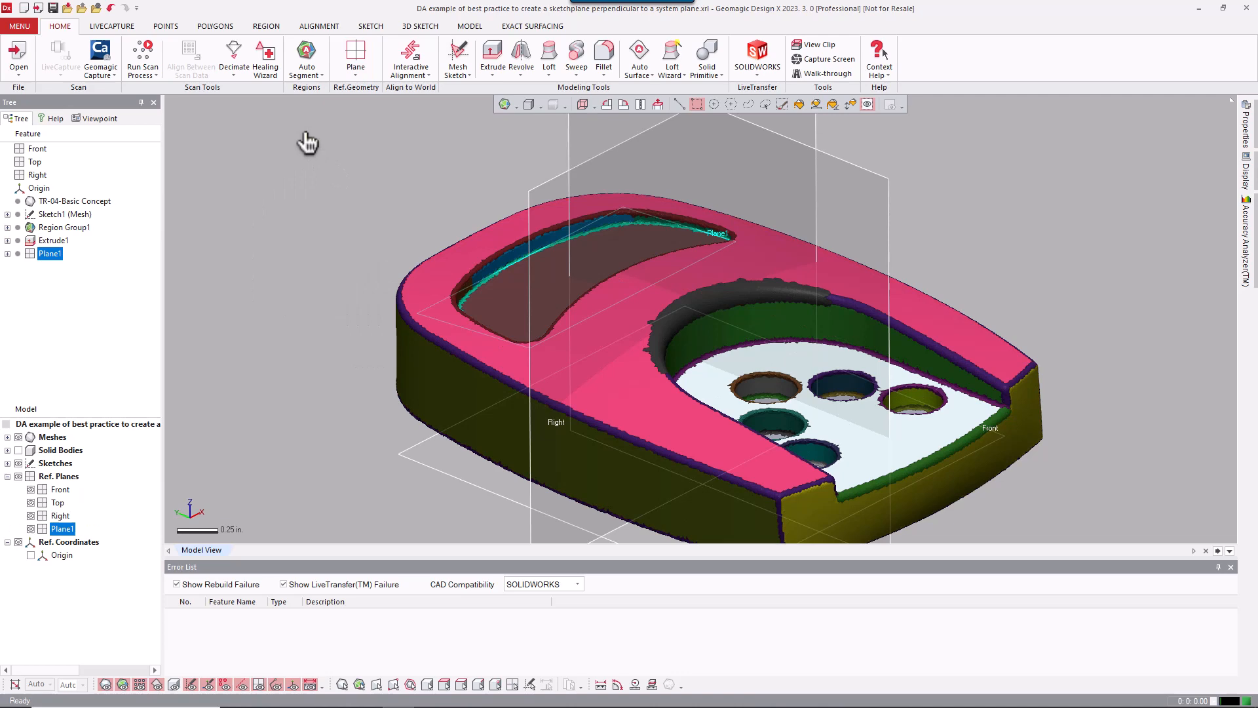
# Create a mesh sketch on Plane1 with its section polyline offset 0.03 in. from the base plane
pyautogui.rightClick(352, 209)
pyautogui.click(416, 217)
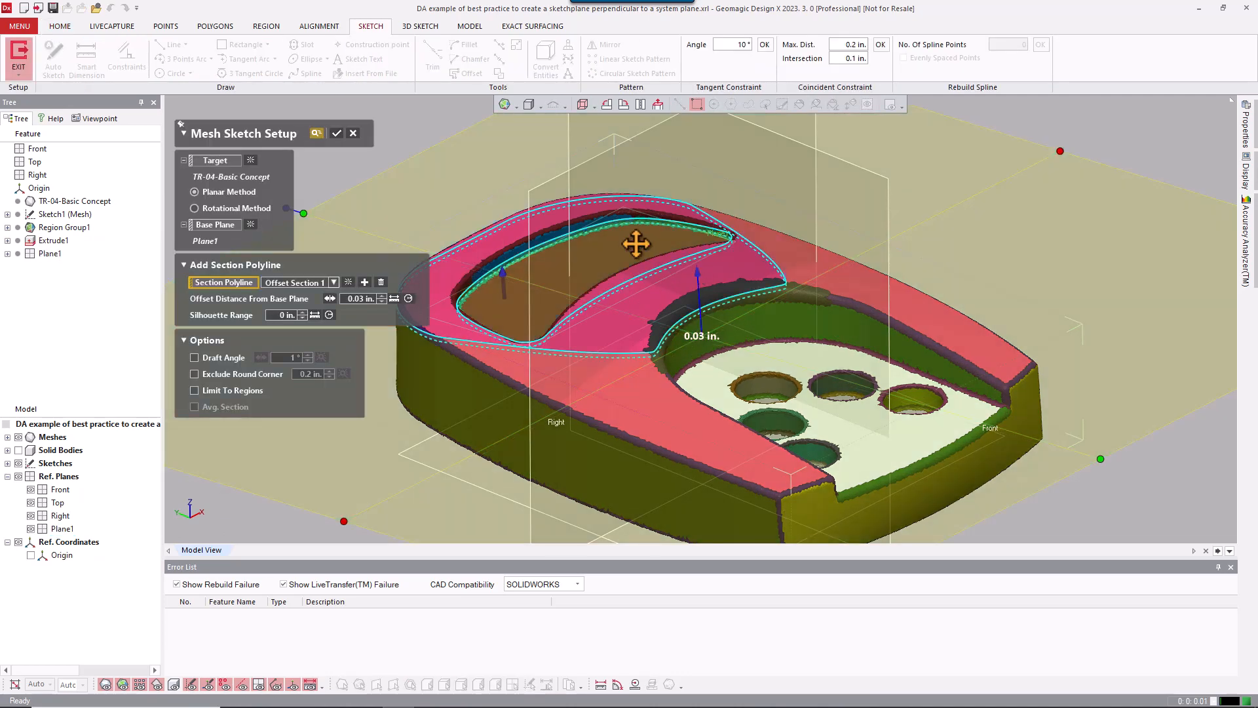
pyautogui.click(336, 133)
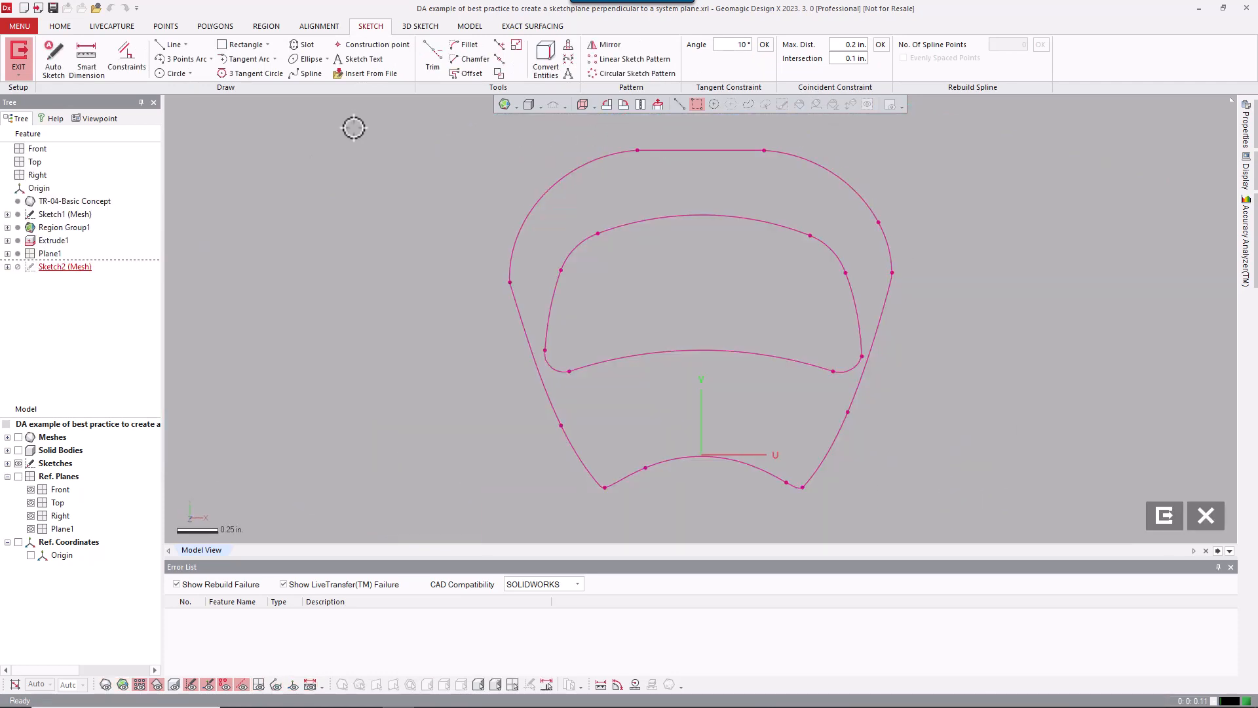
# Auto-sketch only the inner crescent pocket outline as connected lines and arcs, leaving out the outer contour, and finish the sketch
pyautogui.click(55, 69)
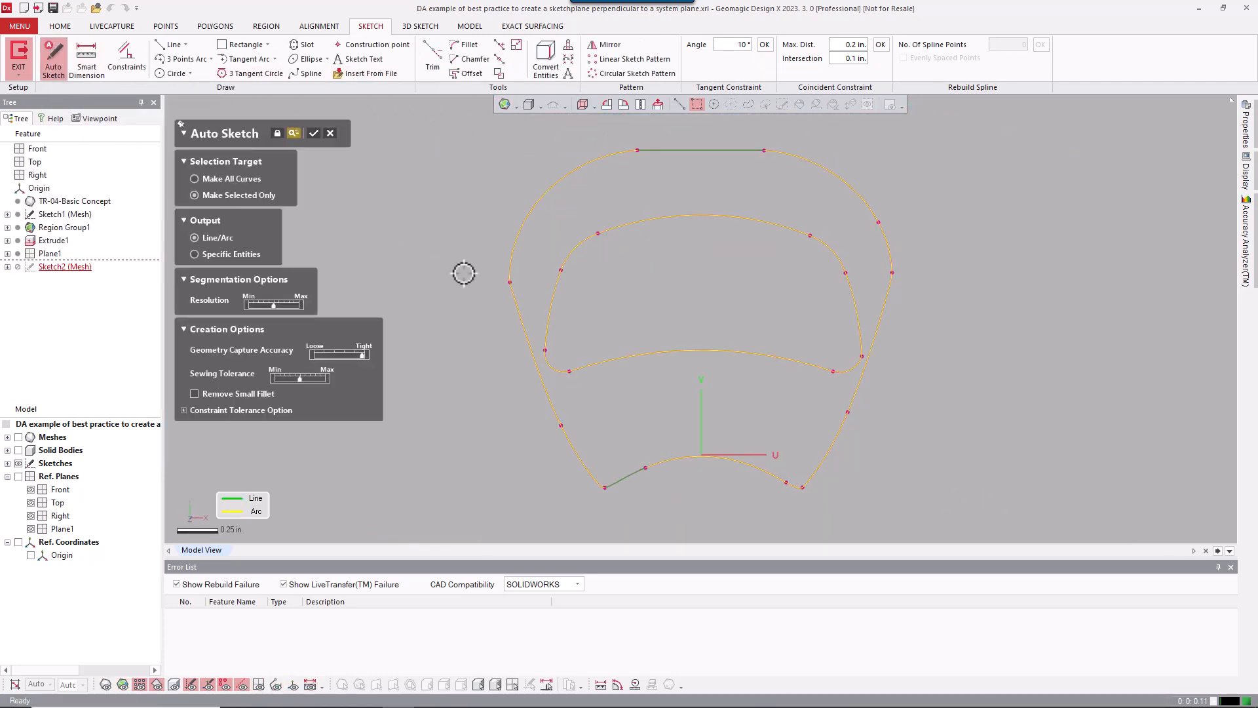
pyautogui.click(570, 248)
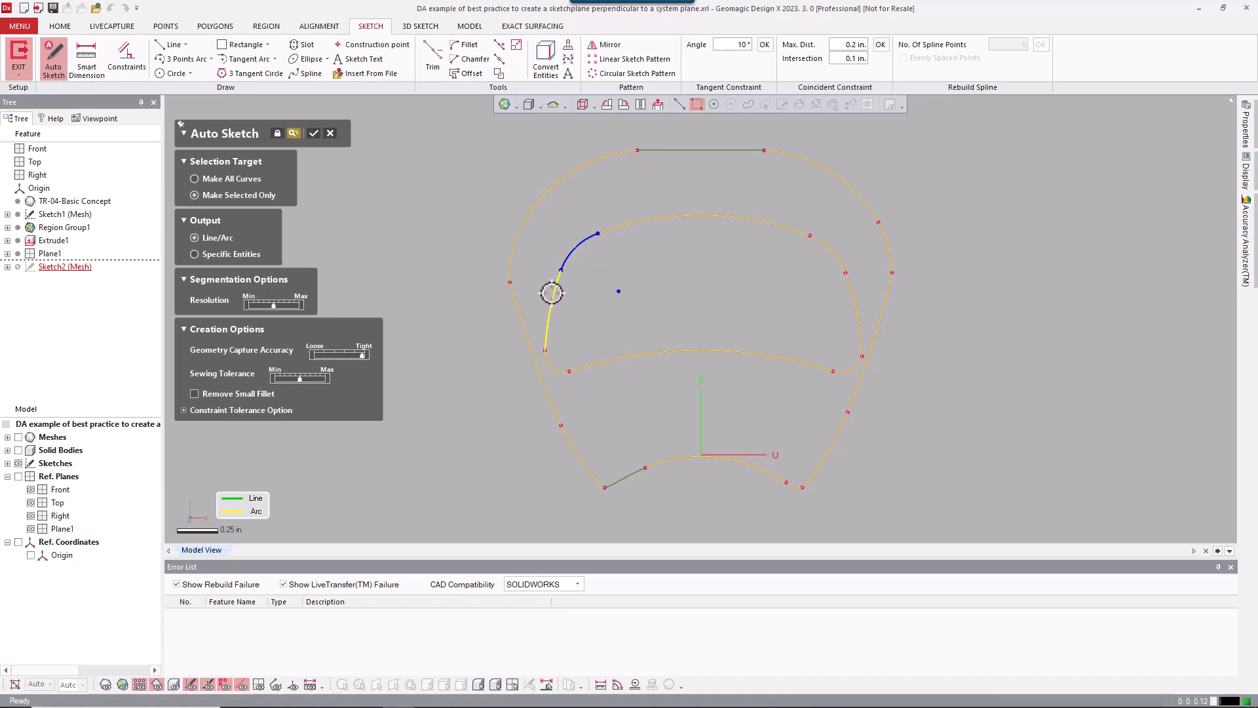
pyautogui.click(556, 350)
pyautogui.click(554, 369)
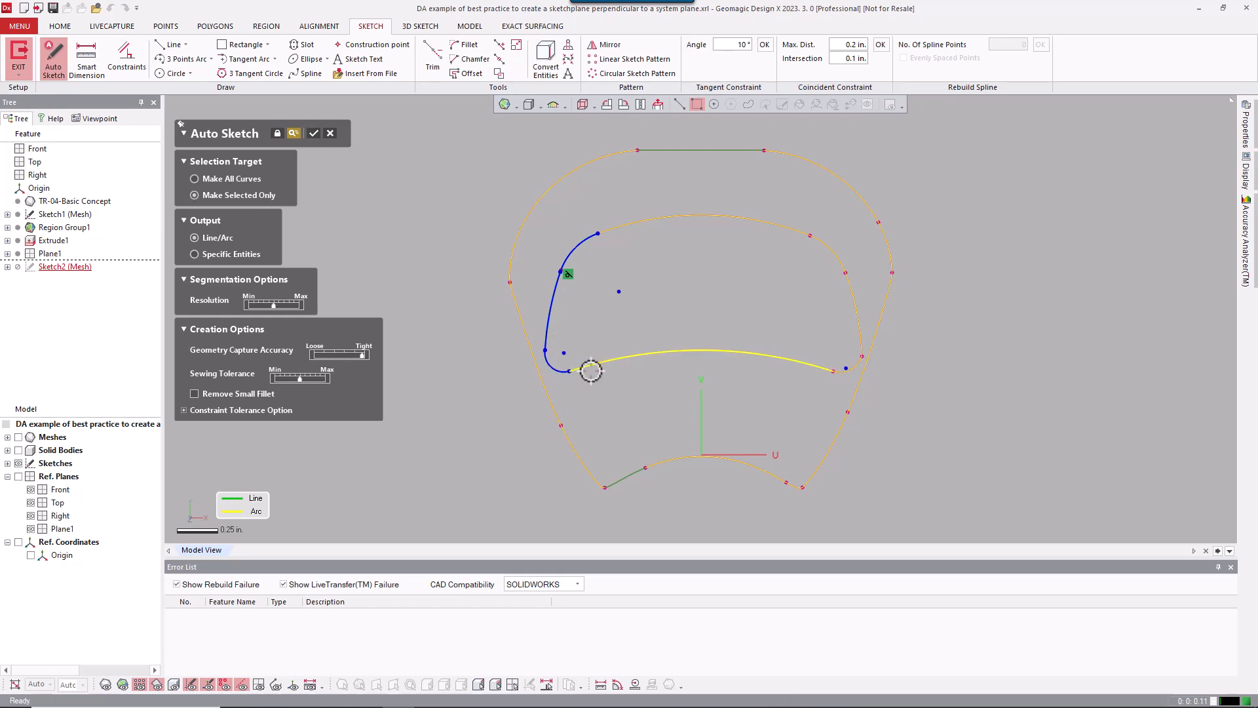
pyautogui.click(611, 357)
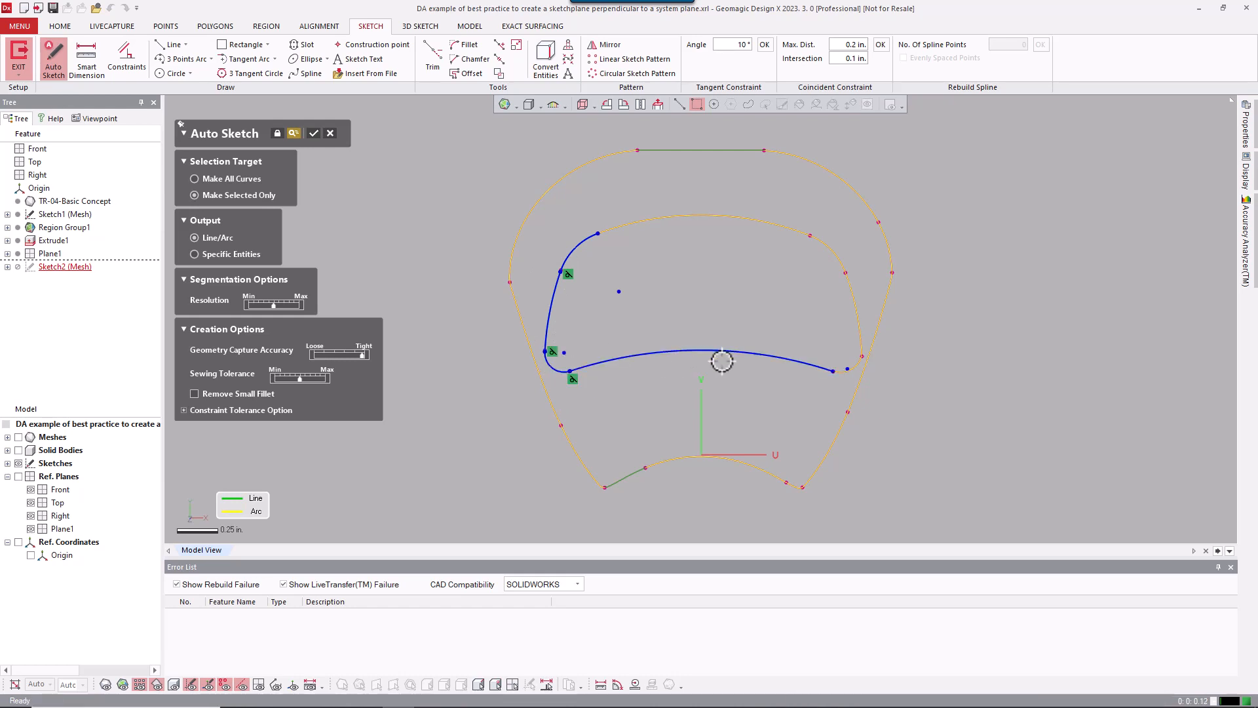
pyautogui.click(855, 366)
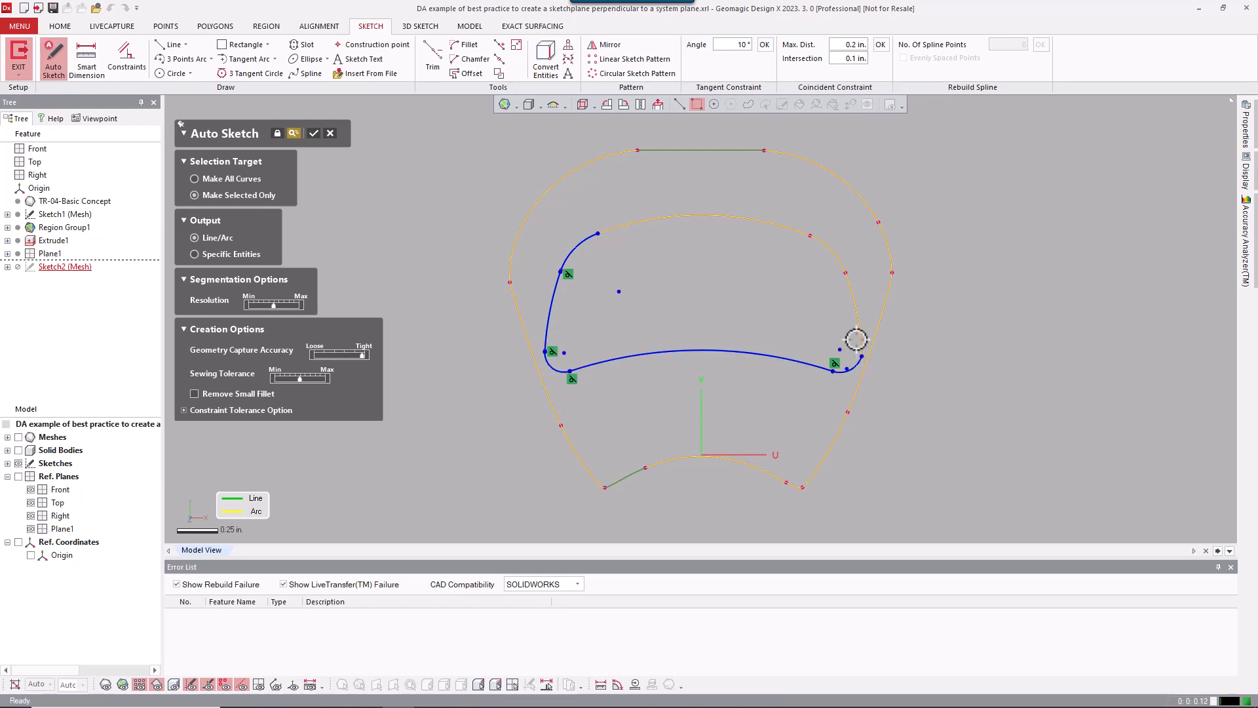
pyautogui.click(832, 249)
pyautogui.click(776, 226)
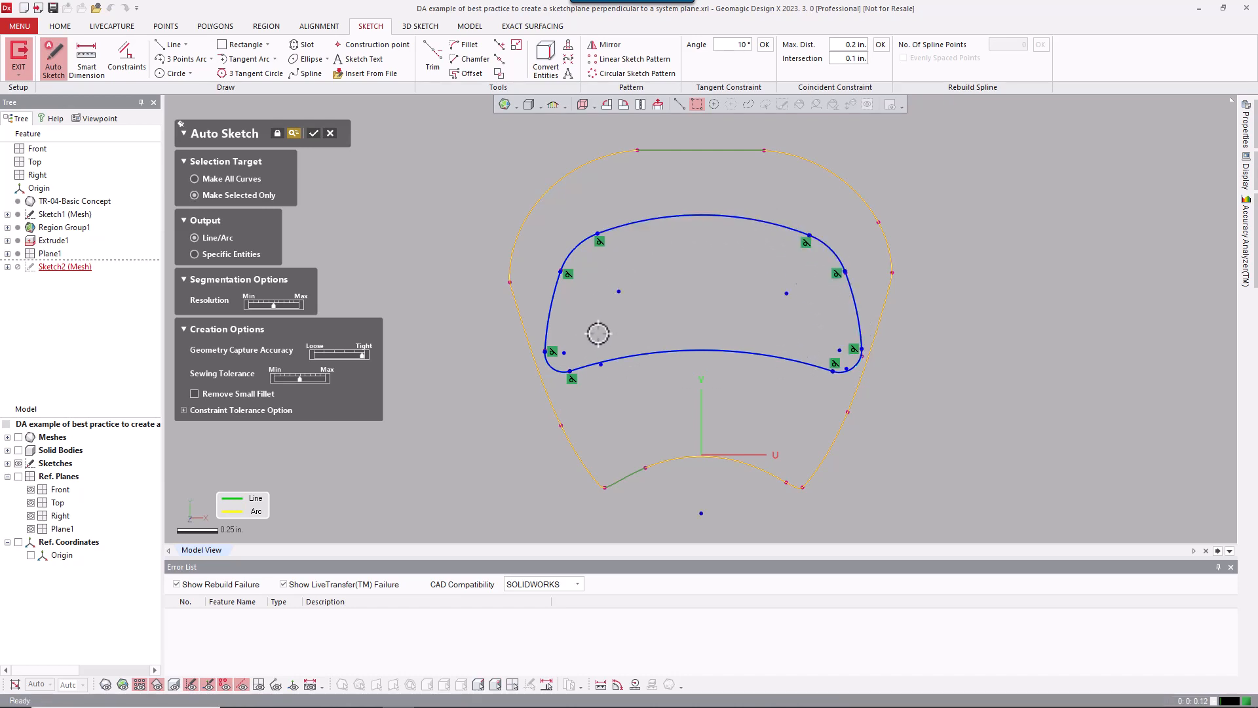
pyautogui.click(315, 133)
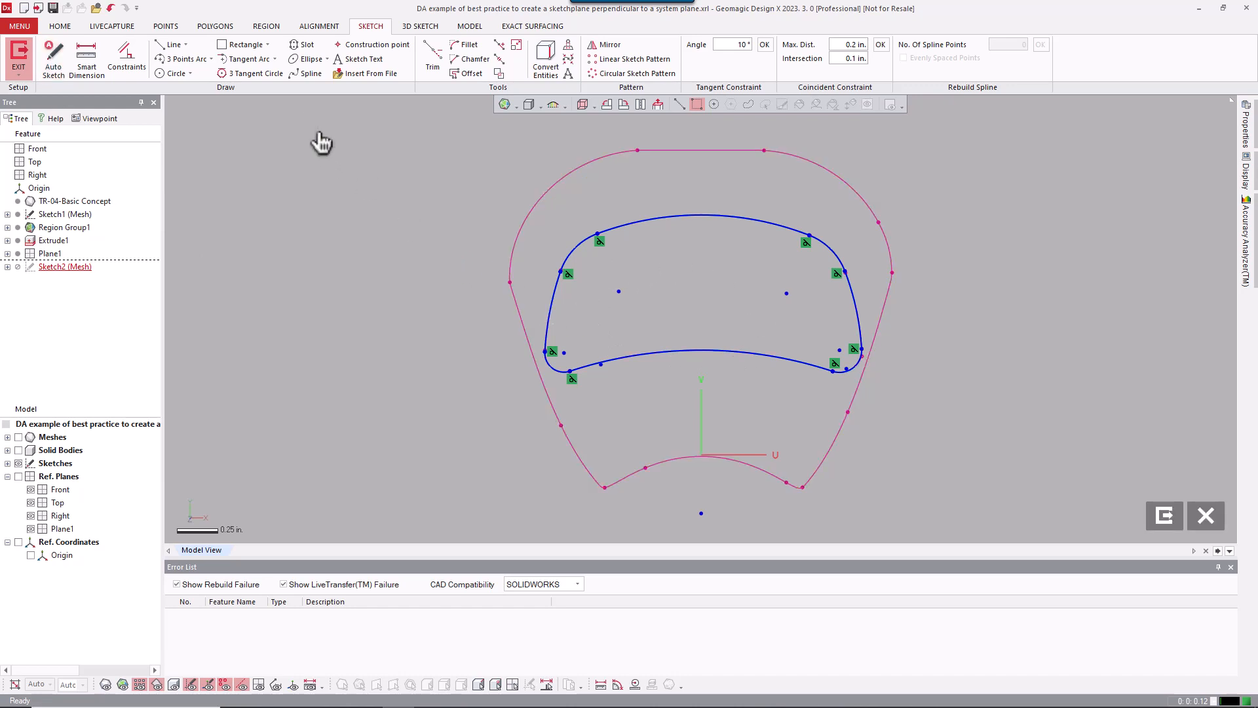
pyautogui.rightClick(339, 240)
pyautogui.click(564, 209)
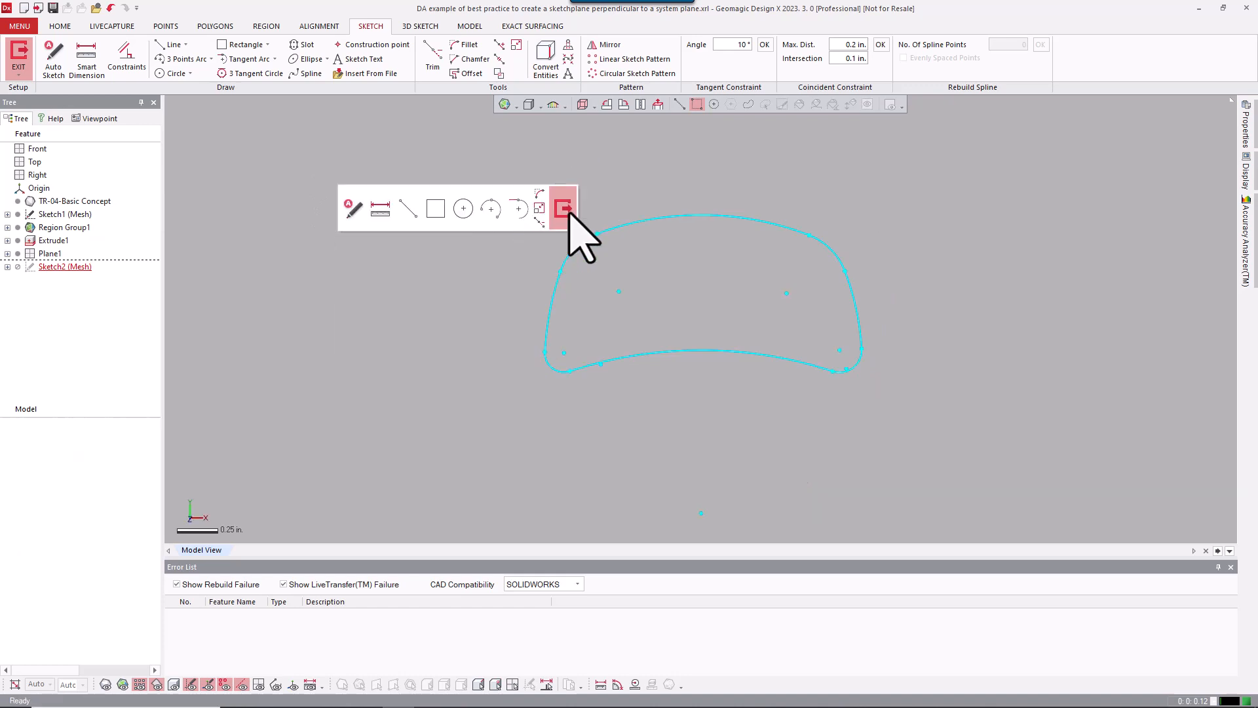
# Extrude the crescent pocket sketch as a Through All cut into the solid body
pyautogui.moveTo(711, 413)
pyautogui.mouseDown(button='right')
pyautogui.moveTo(950, 290)
pyautogui.moveTo(841, 366)
pyautogui.moveTo(830, 278)
pyautogui.moveTo(813, 288)
pyautogui.mouseUp(button='right')
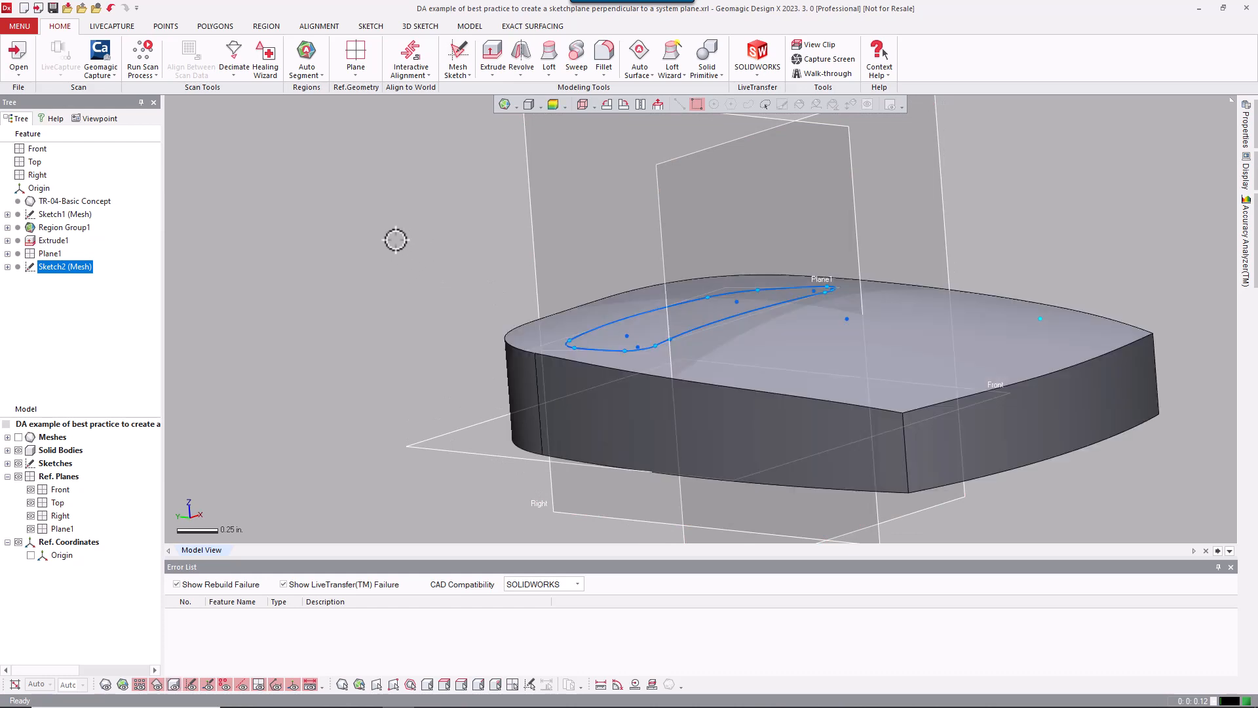
pyautogui.rightClick(395, 240)
pyautogui.click(412, 211)
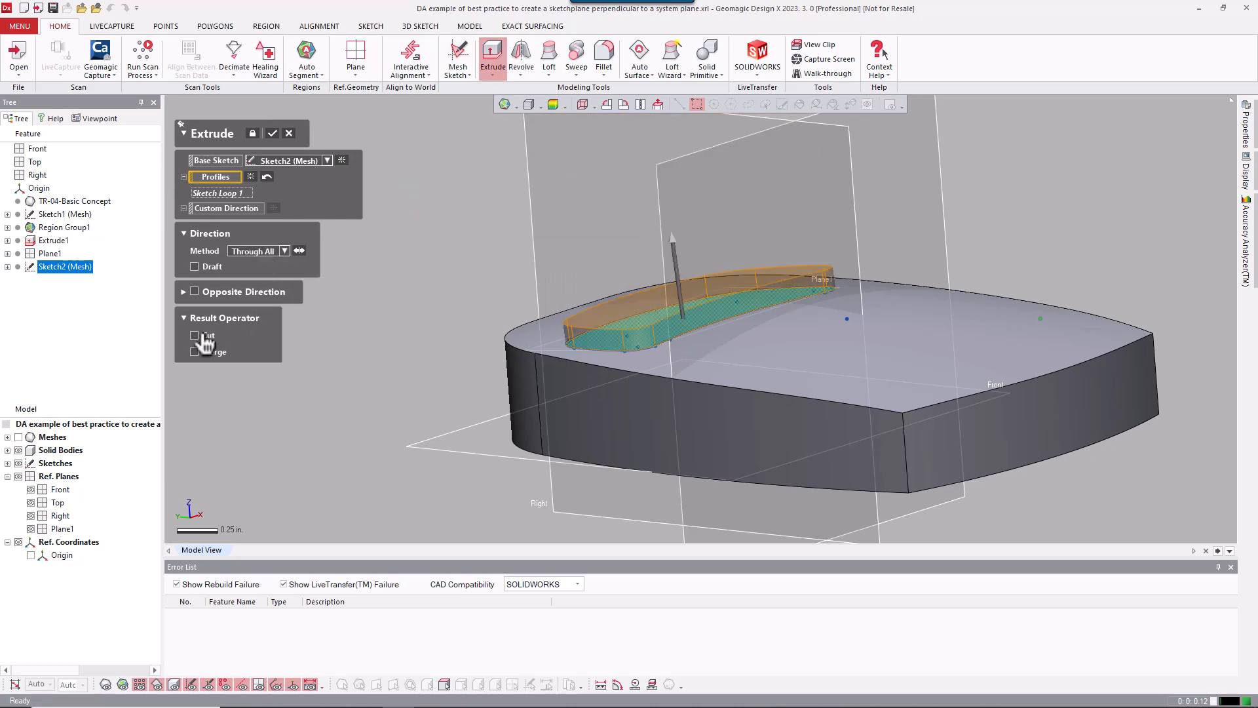
pyautogui.click(194, 335)
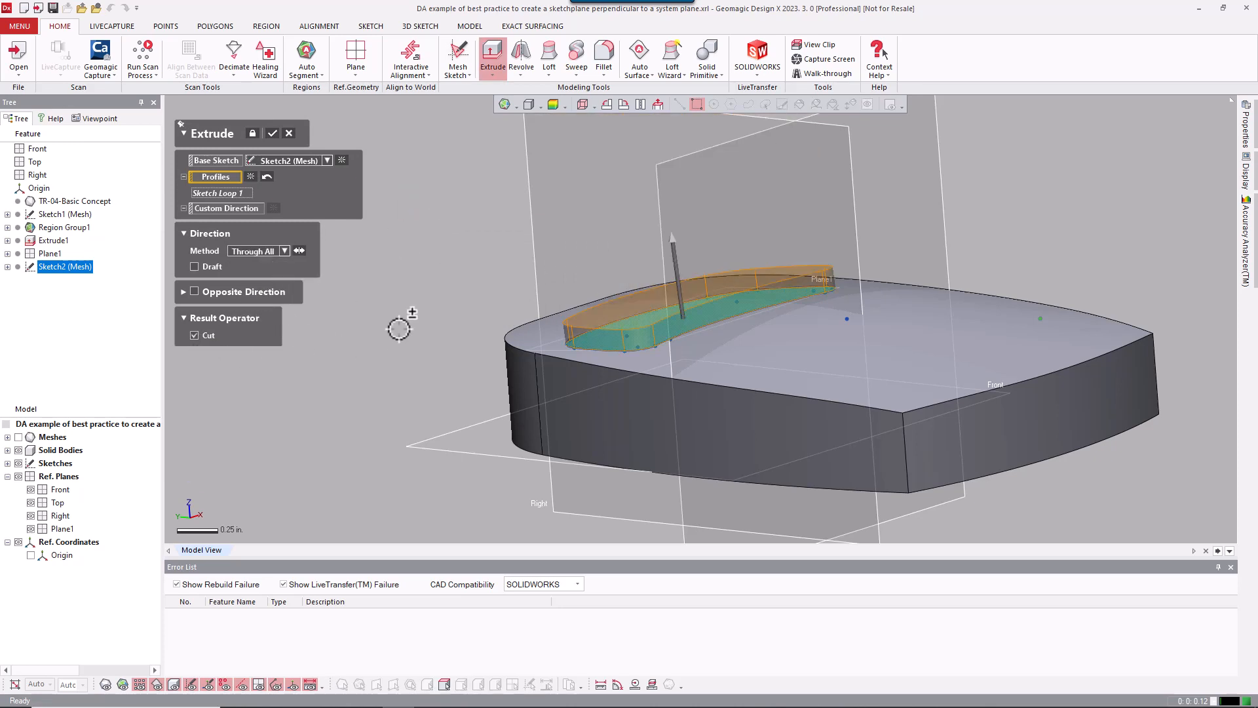
pyautogui.click(273, 133)
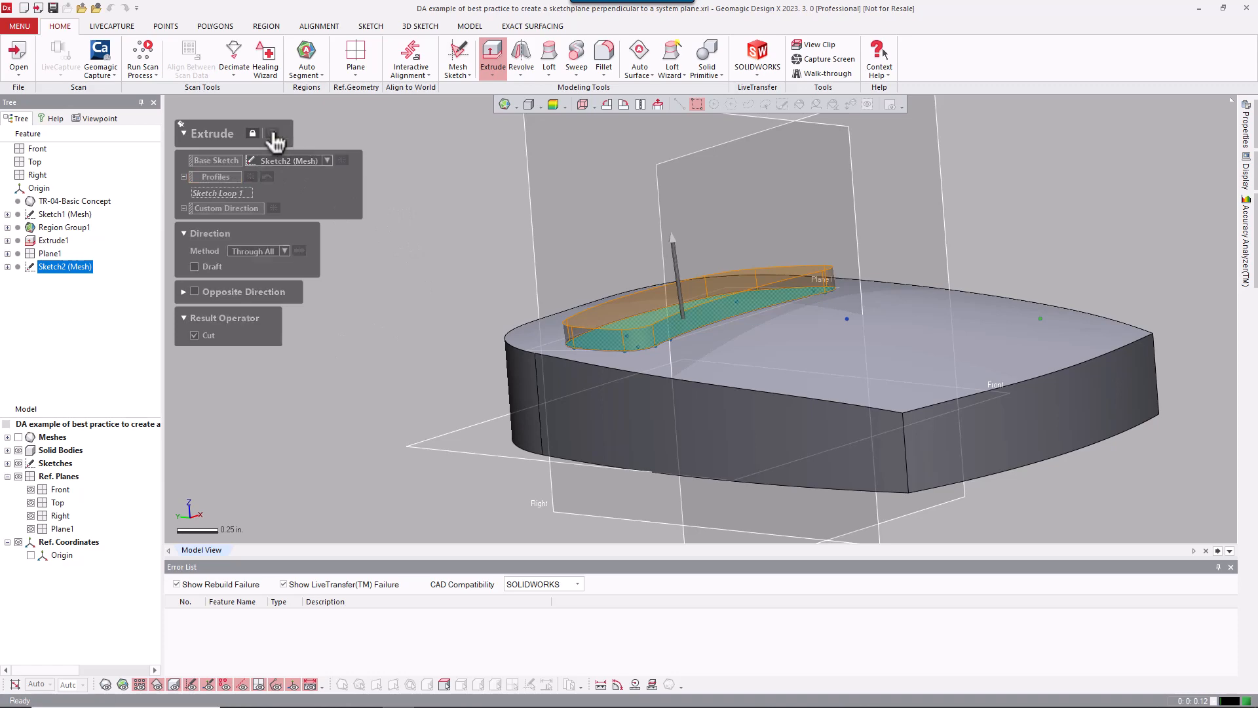
pyautogui.click(430, 237)
# Measure the angle between the cut pocket's floor and the Right plane and inspect the reading up close
pyautogui.moveTo(750, 351)
pyautogui.mouseDown(button='right')
pyautogui.moveTo(741, 422)
pyautogui.moveTo(743, 380)
pyautogui.moveTo(747, 399)
pyautogui.moveTo(733, 387)
pyautogui.moveTo(752, 360)
pyautogui.moveTo(756, 397)
pyautogui.moveTo(662, 380)
pyautogui.mouseUp(button='right')
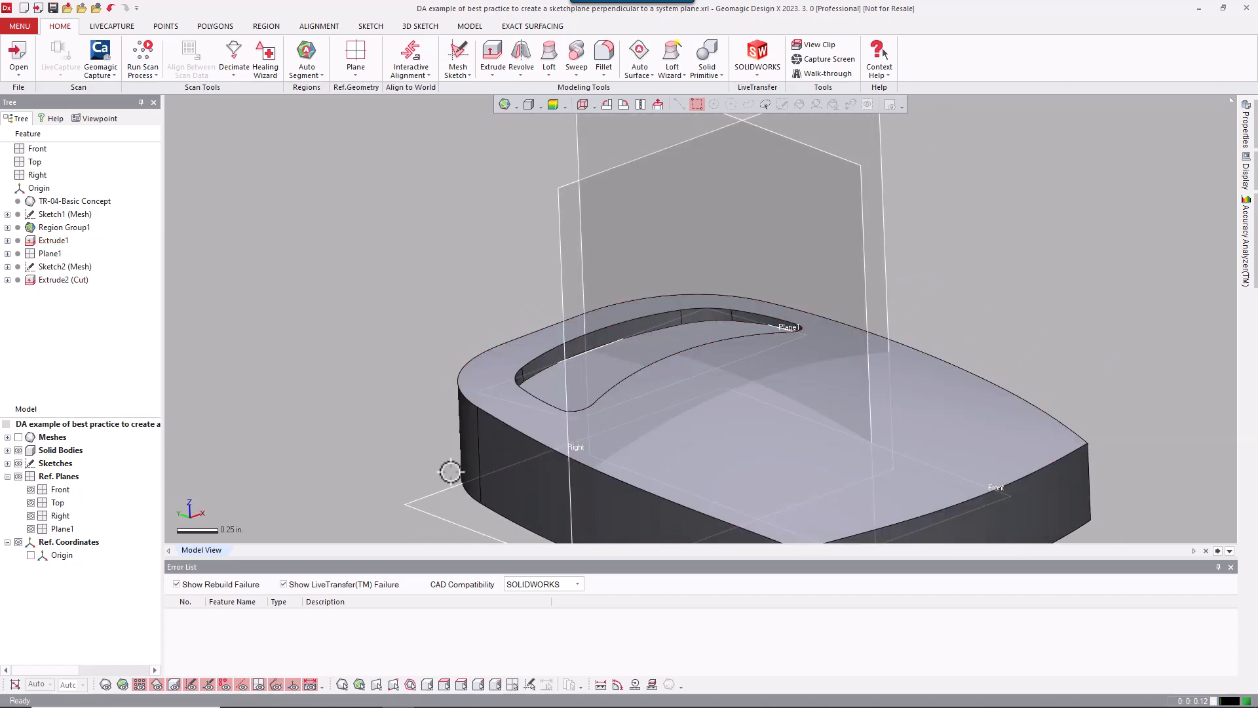
pyautogui.click(617, 684)
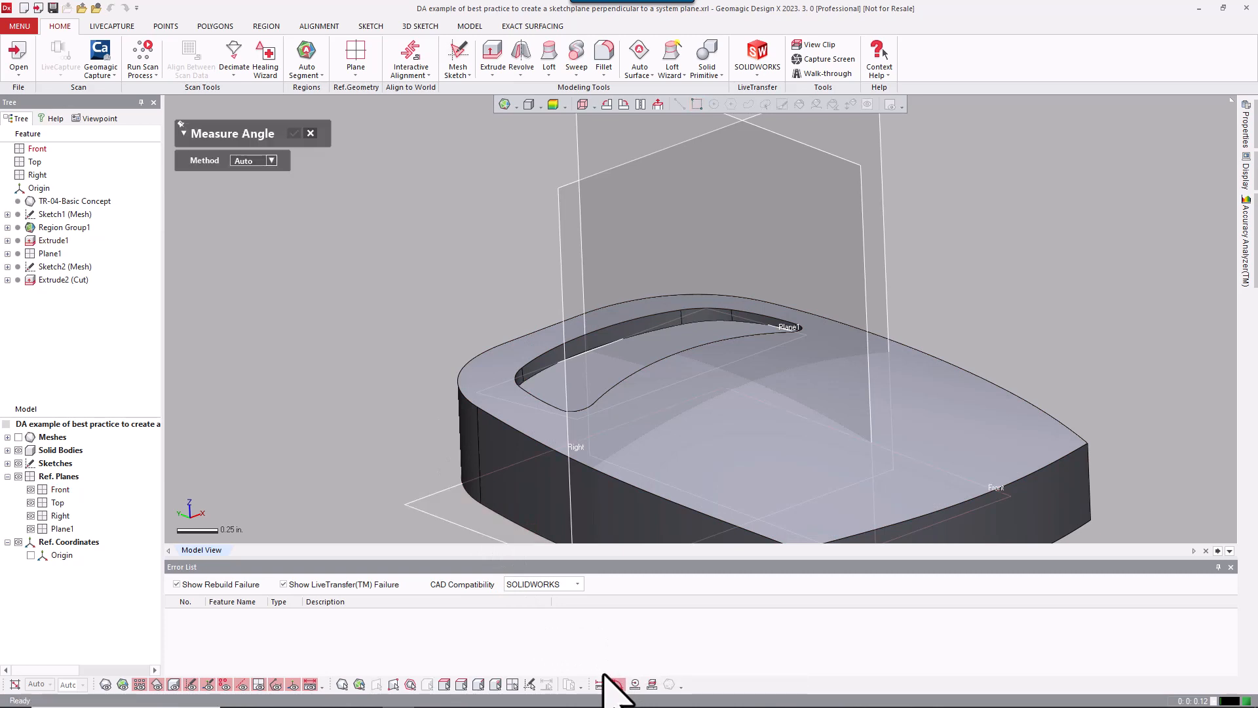
pyautogui.click(556, 380)
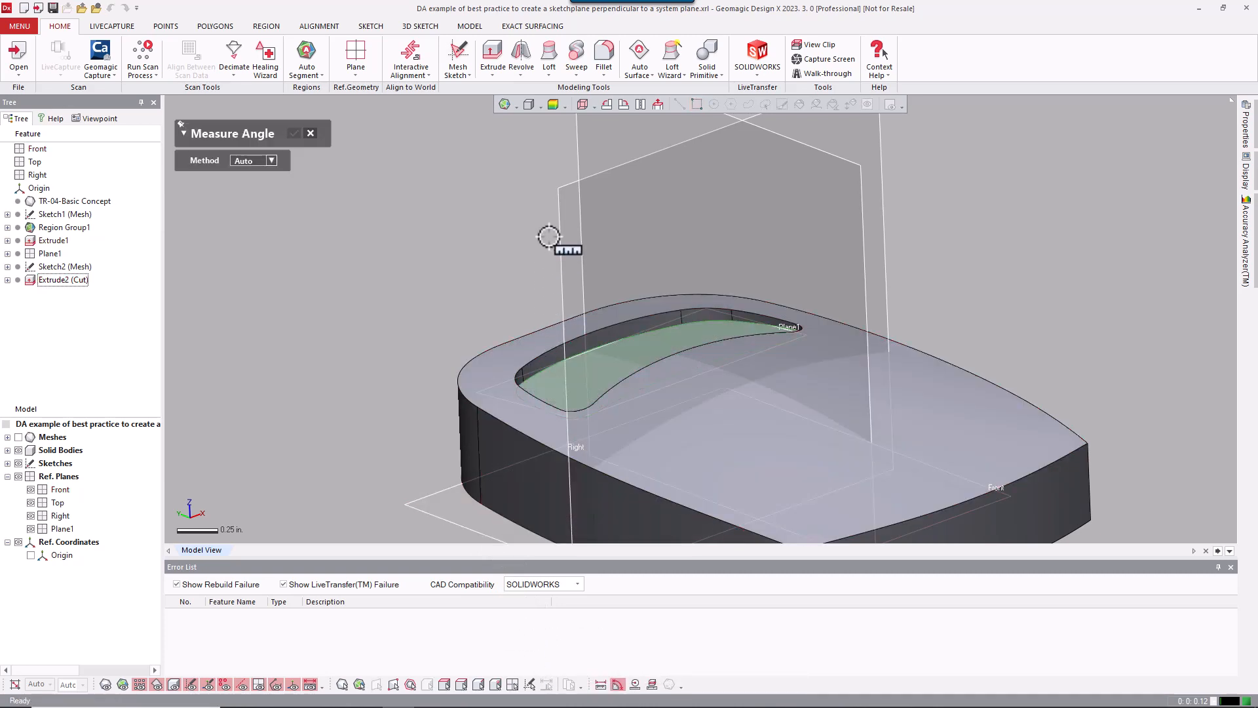
pyautogui.click(596, 135)
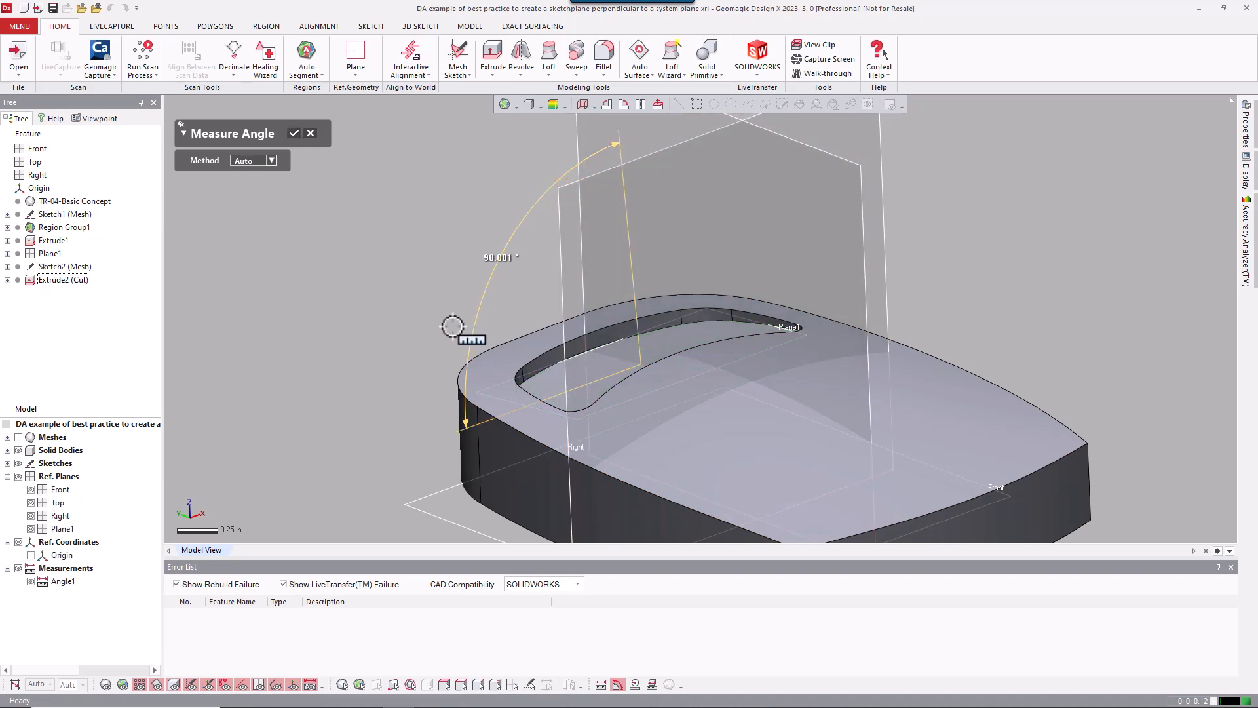
pyautogui.scroll(3, 498, 253)
pyautogui.scroll(3, 498, 253)
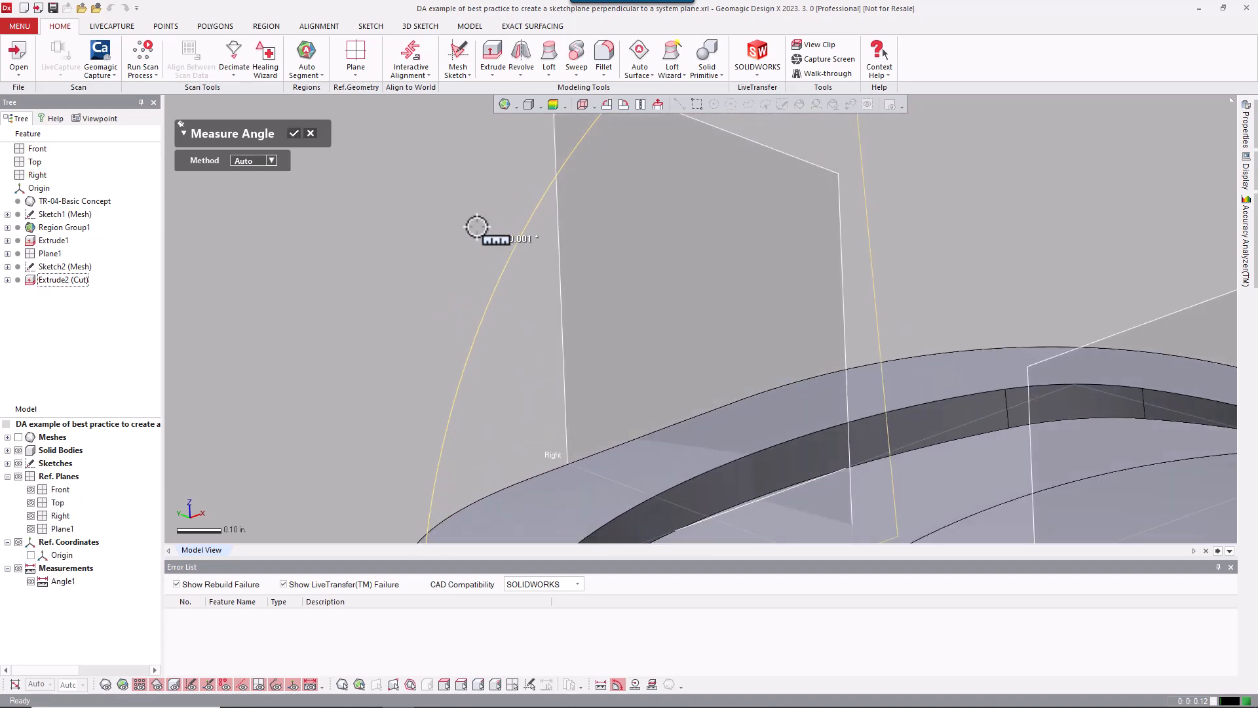
pyautogui.moveTo(525, 247); pyautogui.dragTo(476, 401, button='right')
pyautogui.scroll(-3, 477, 401)
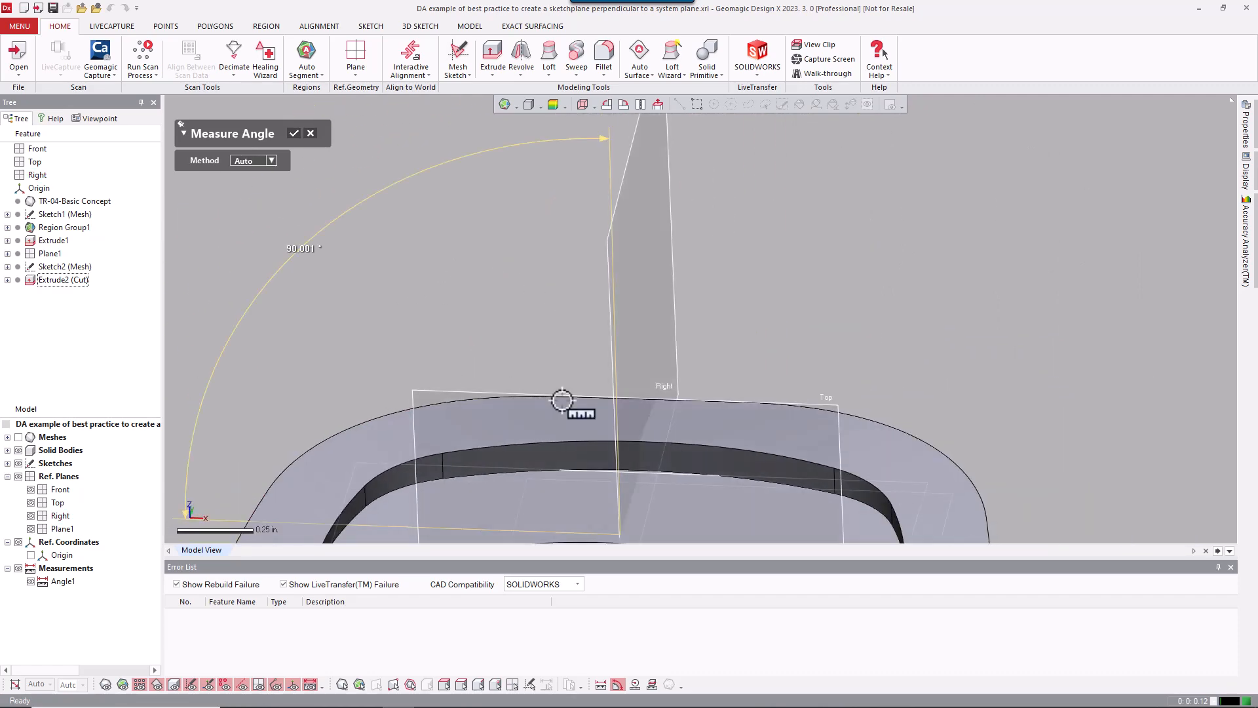
# Measure a second angle between the pocket floor and the Right plane from the opposite side and compare both readings
pyautogui.moveTo(561, 399); pyautogui.dragTo(338, 371, button='right')
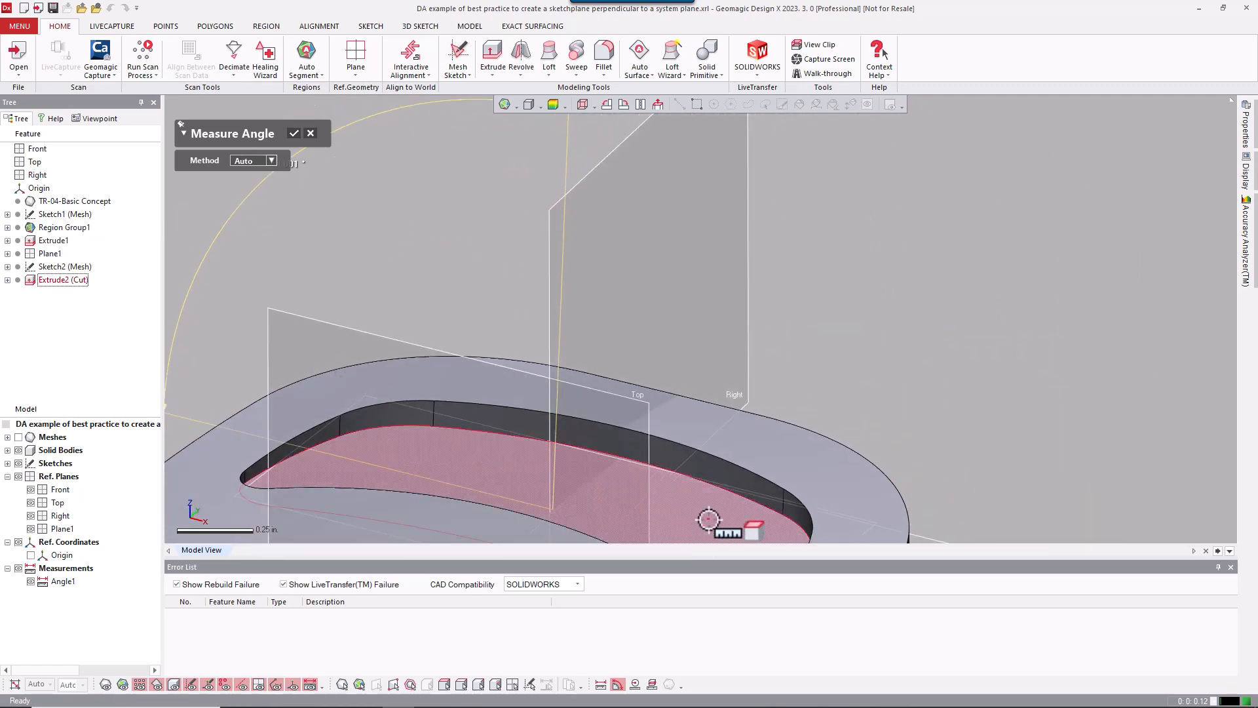
pyautogui.click(675, 452)
pyautogui.click(672, 270)
pyautogui.moveTo(672, 270); pyautogui.dragTo(609, 426, button='right')
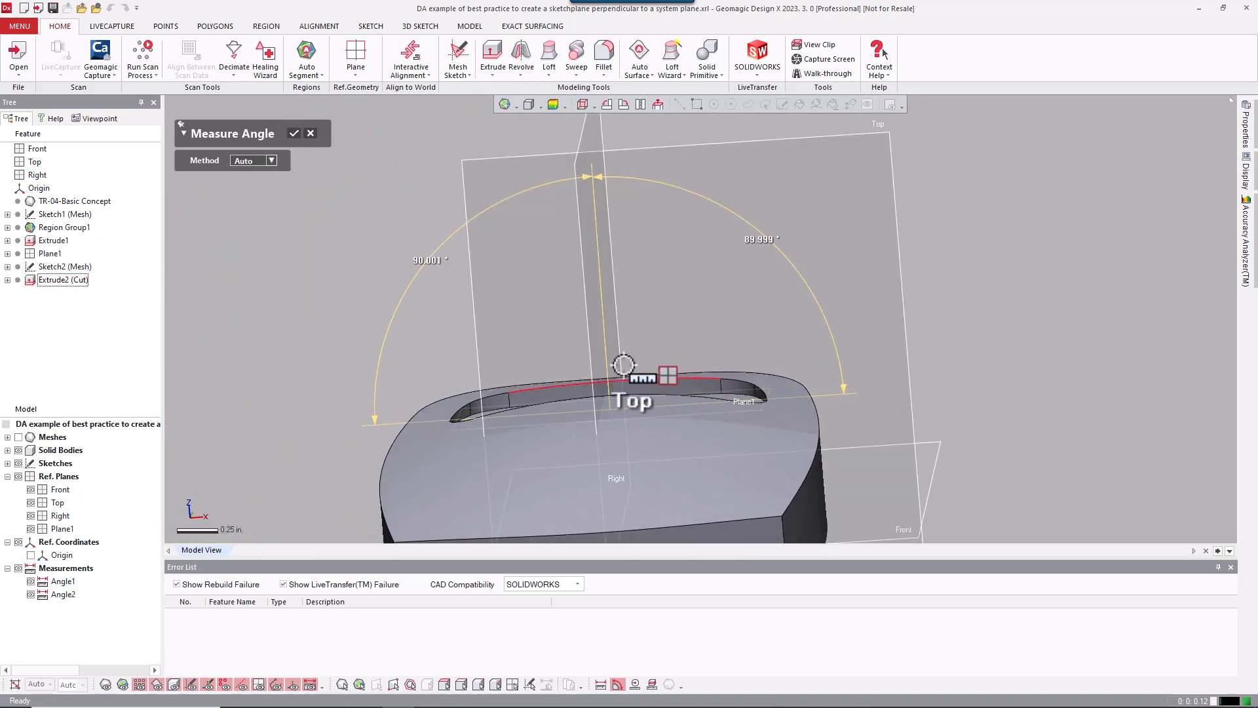
pyautogui.scroll(2, 604, 304)
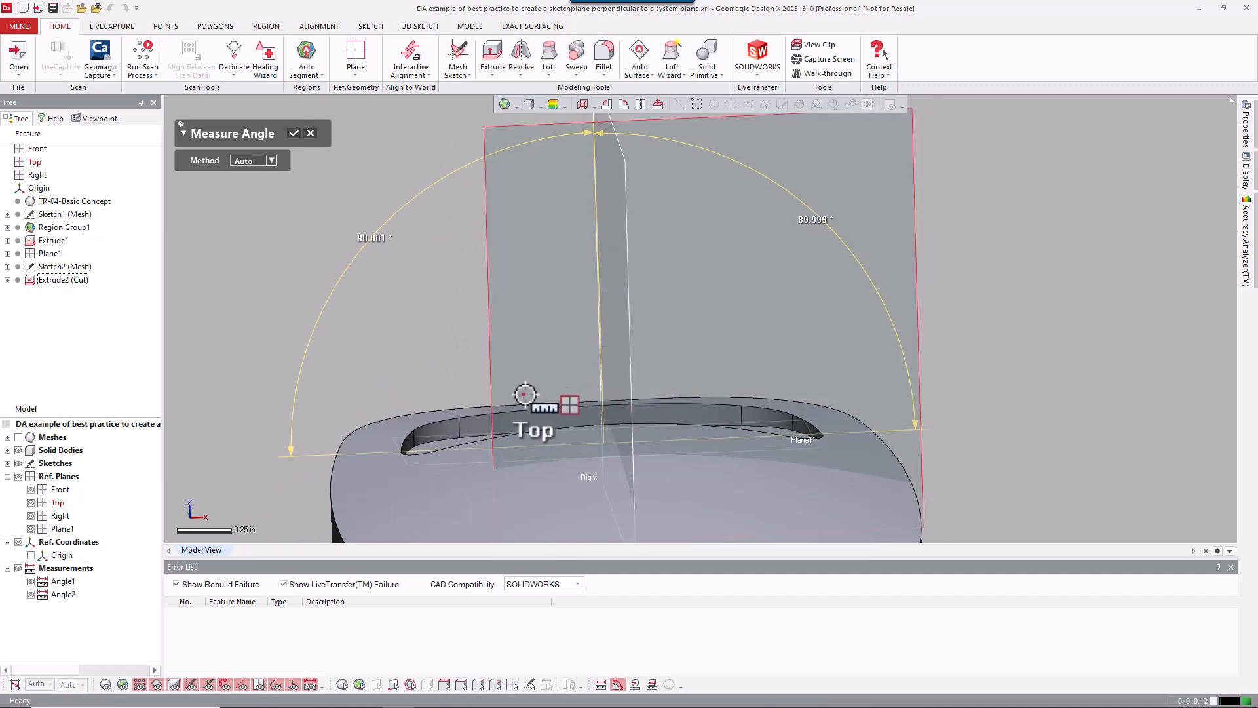
pyautogui.moveTo(502, 390); pyautogui.dragTo(561, 421, button='right')
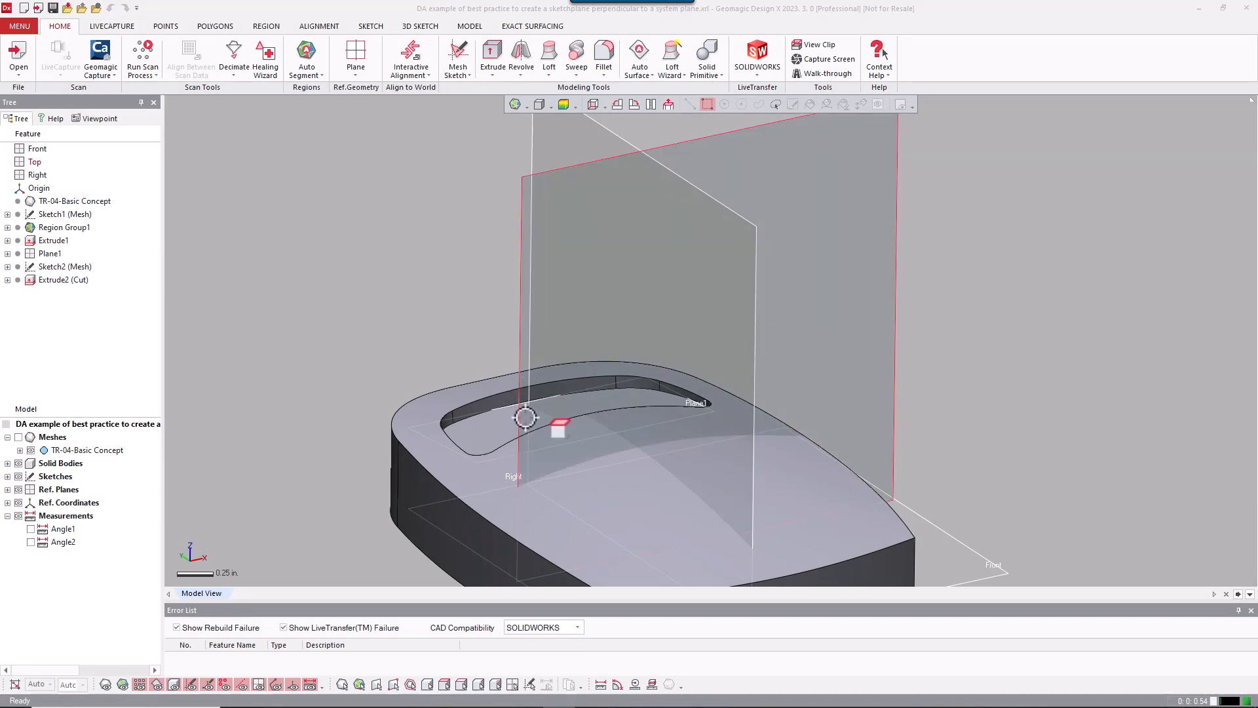
# Roll the feature history back to before the crescent pocket sketch and delete the reference plane Plane1
pyautogui.moveTo(569, 412)
pyautogui.keyDown('ctrl'); pyautogui.mouseDown(button='right')
pyautogui.moveTo(618, 371)
pyautogui.moveTo(565, 431)
pyautogui.mouseUp(button='right'); pyautogui.keyUp('ctrl')
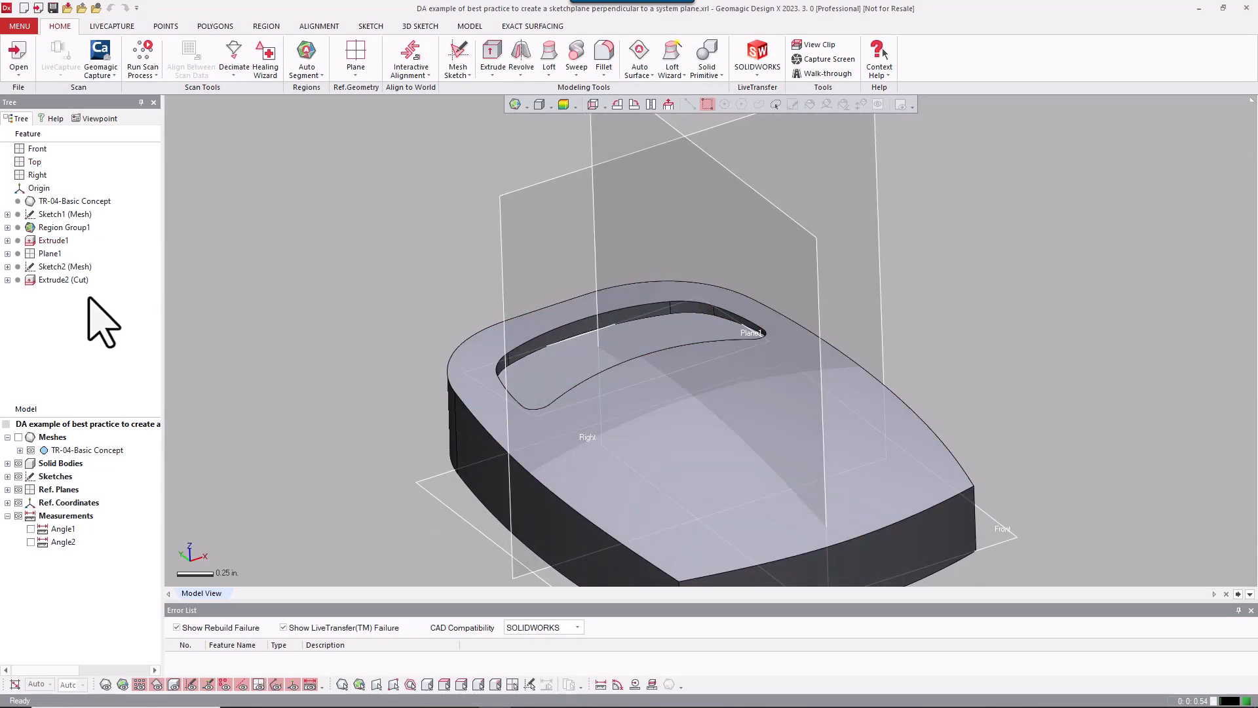
pyautogui.rightClick(67, 268)
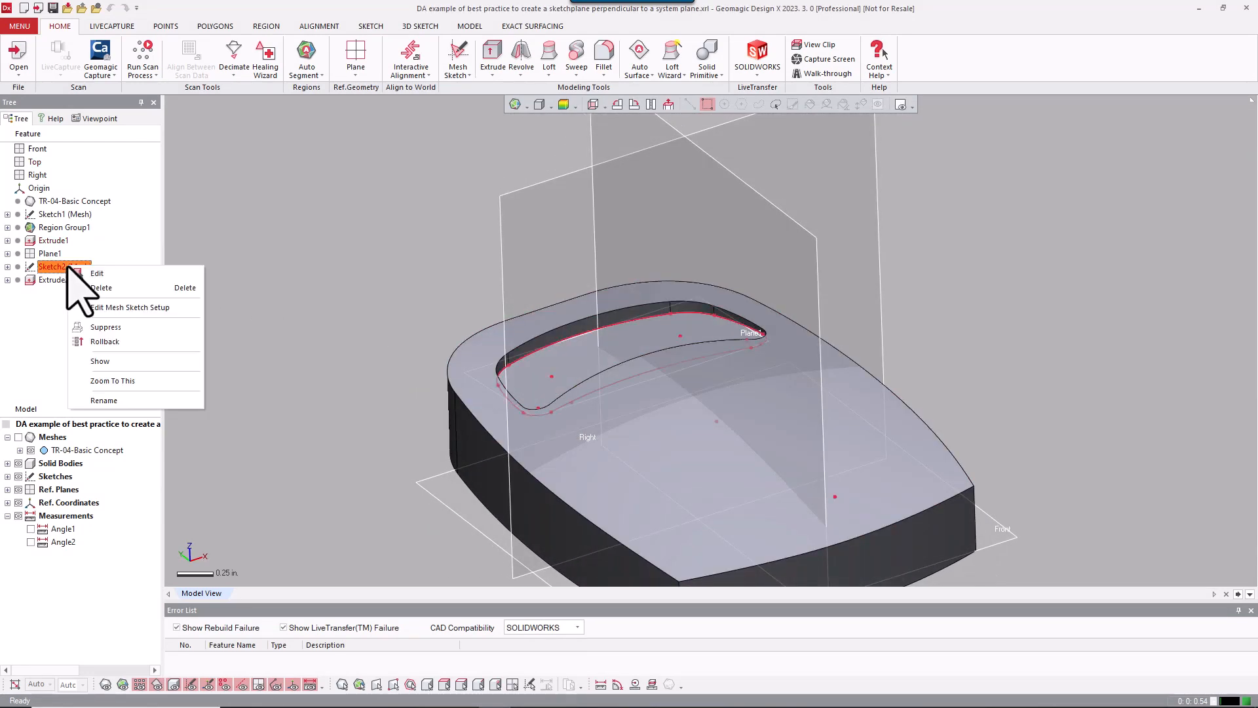
pyautogui.click(109, 343)
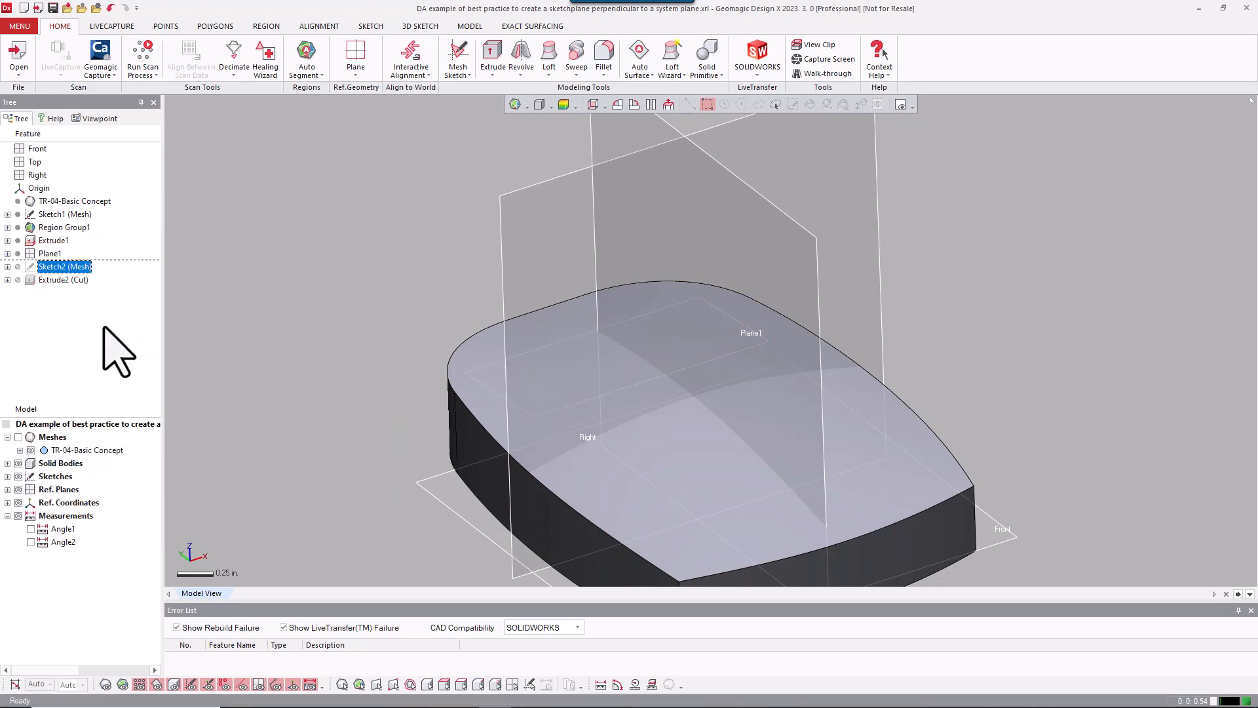
pyautogui.rightClick(54, 253)
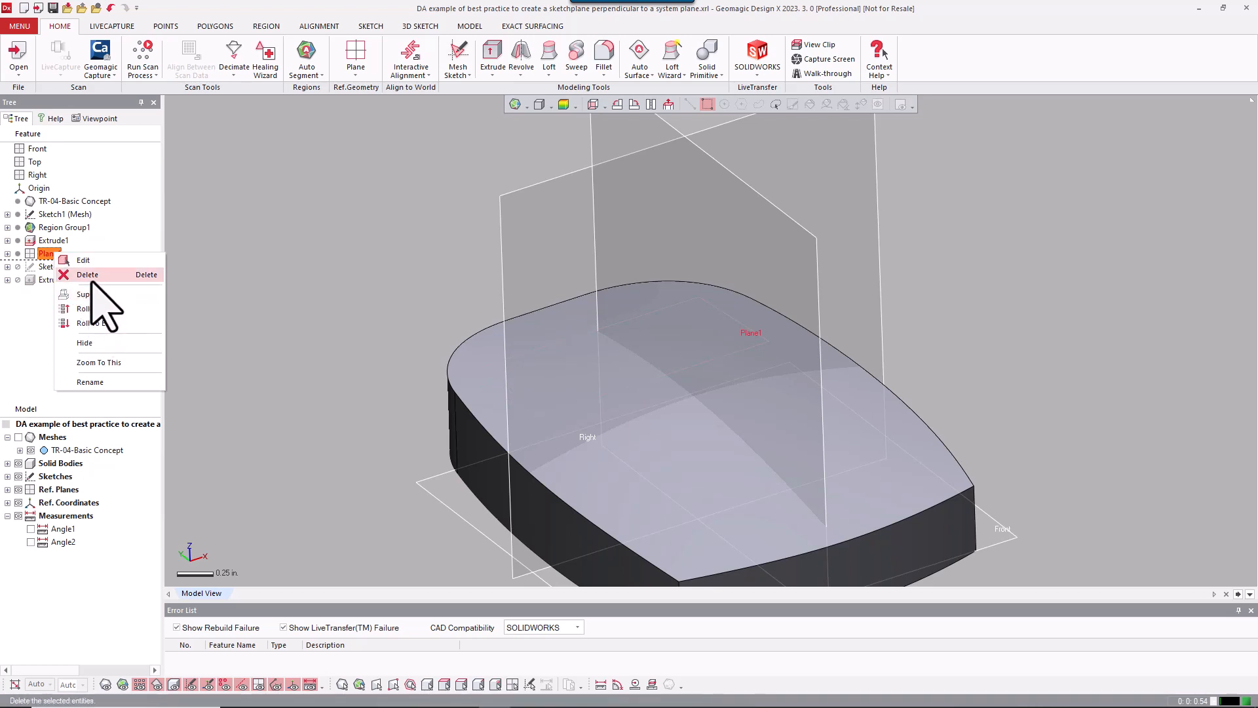
pyautogui.click(87, 275)
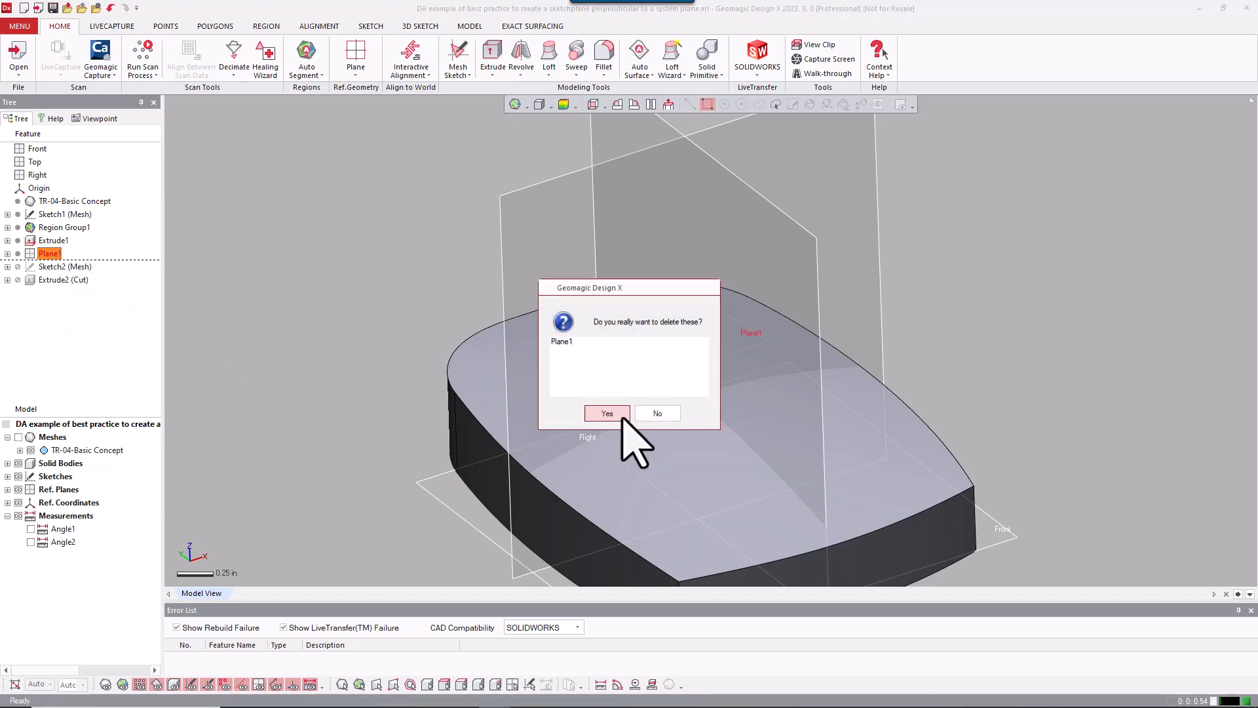
pyautogui.click(621, 417)
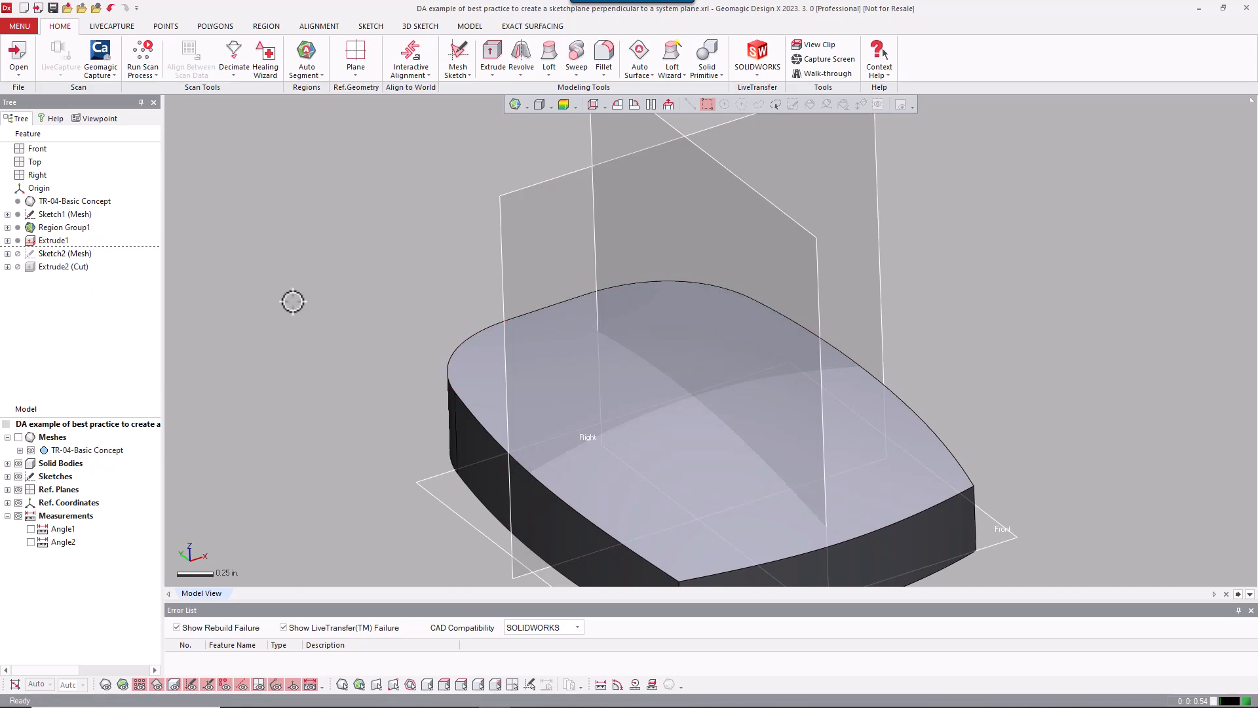
# Start a planar mesh sketch on the Right plane with a section polyline at 0 in. offset
pyautogui.rightClick(293, 301)
pyautogui.click(312, 271)
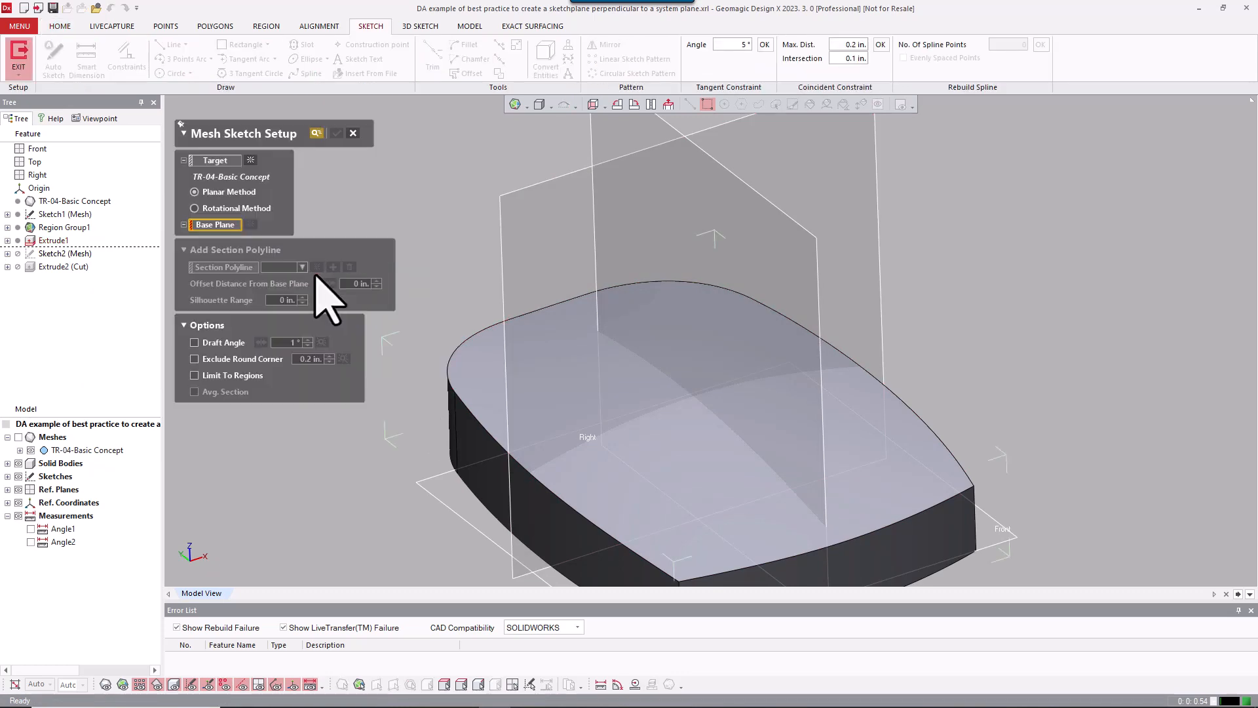
pyautogui.click(593, 145)
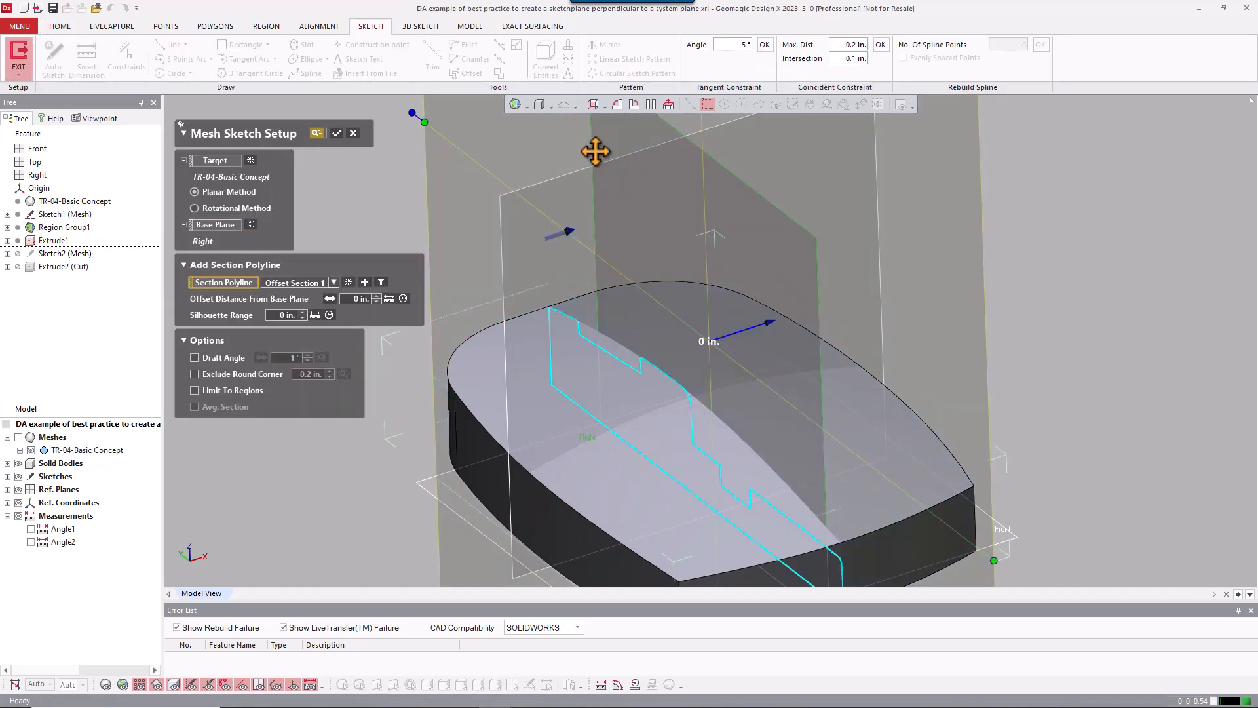
pyautogui.click(336, 134)
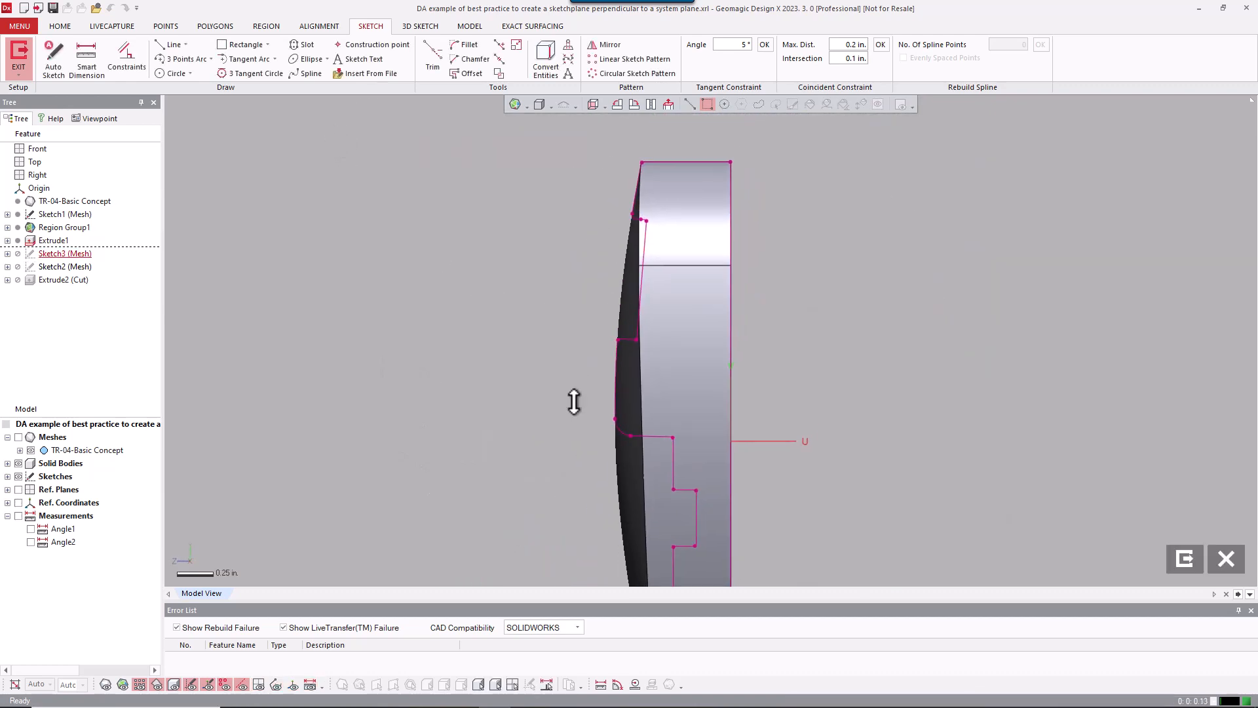
# Fit a single line to the slanted pocket-floor segment of the section polyline, with the solid body hidden, and finish the sketch
pyautogui.hotkey('ctrl', '5')
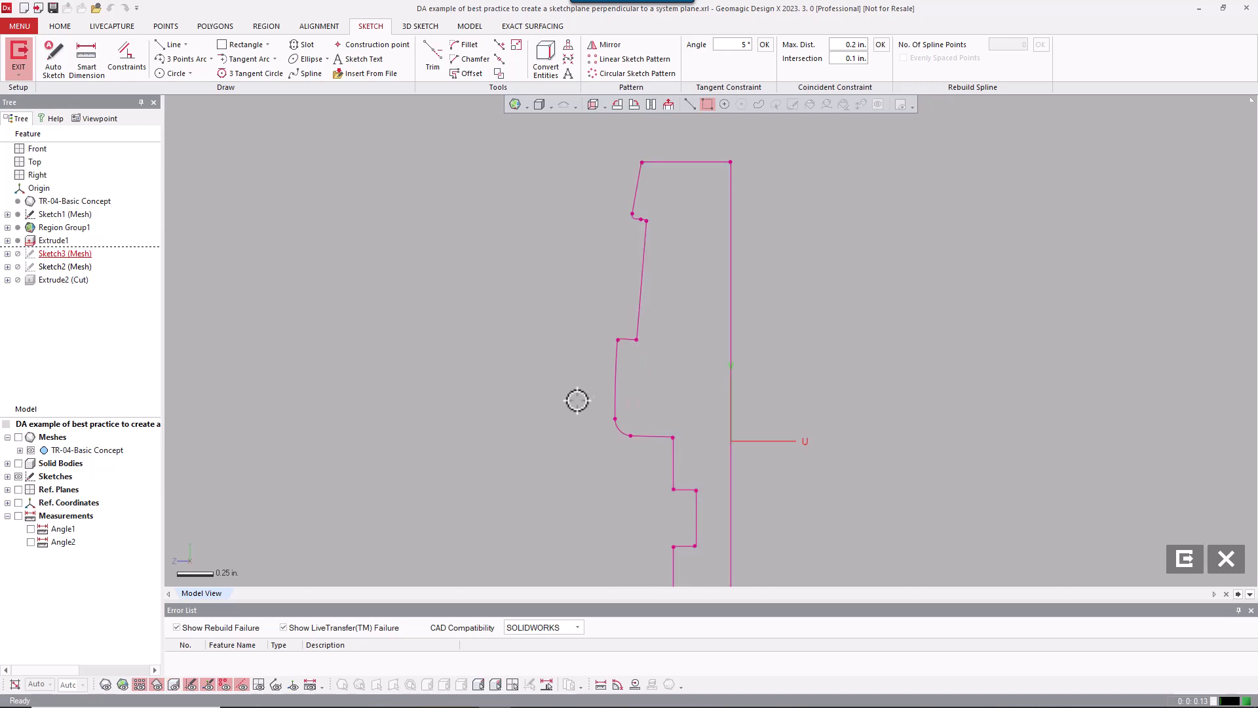
pyautogui.rightClick(575, 368)
pyautogui.click(641, 330)
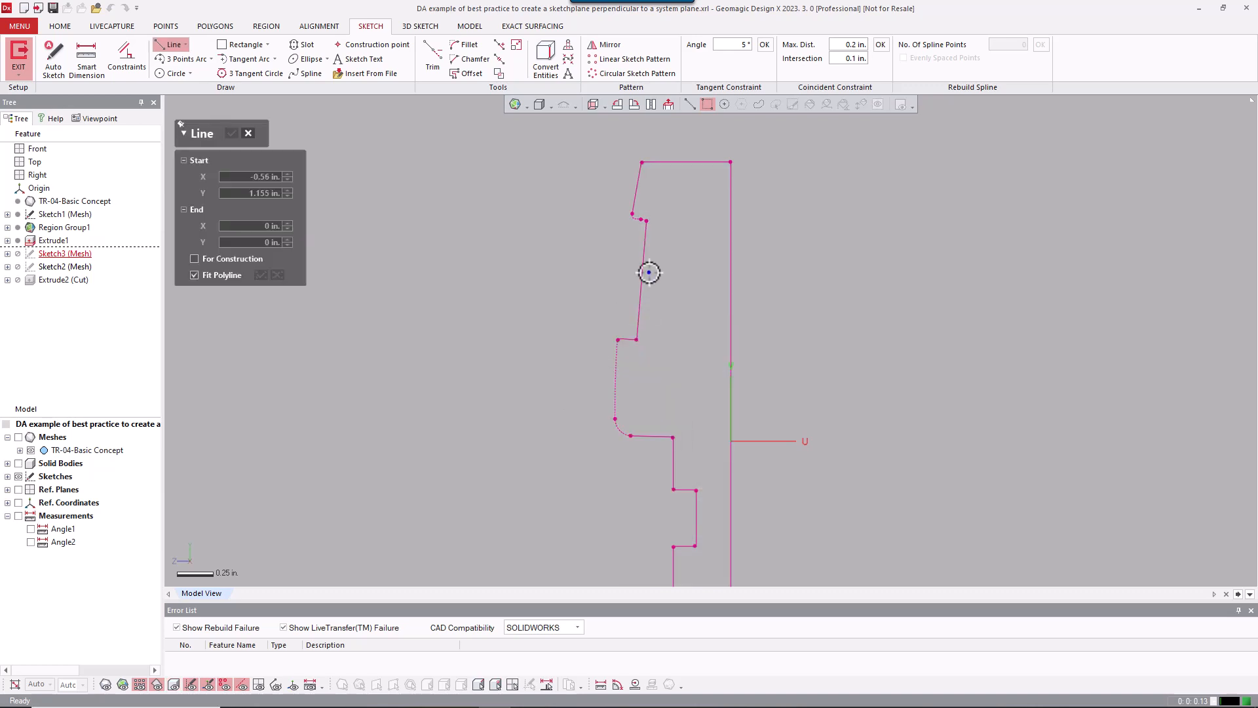
pyautogui.click(643, 271)
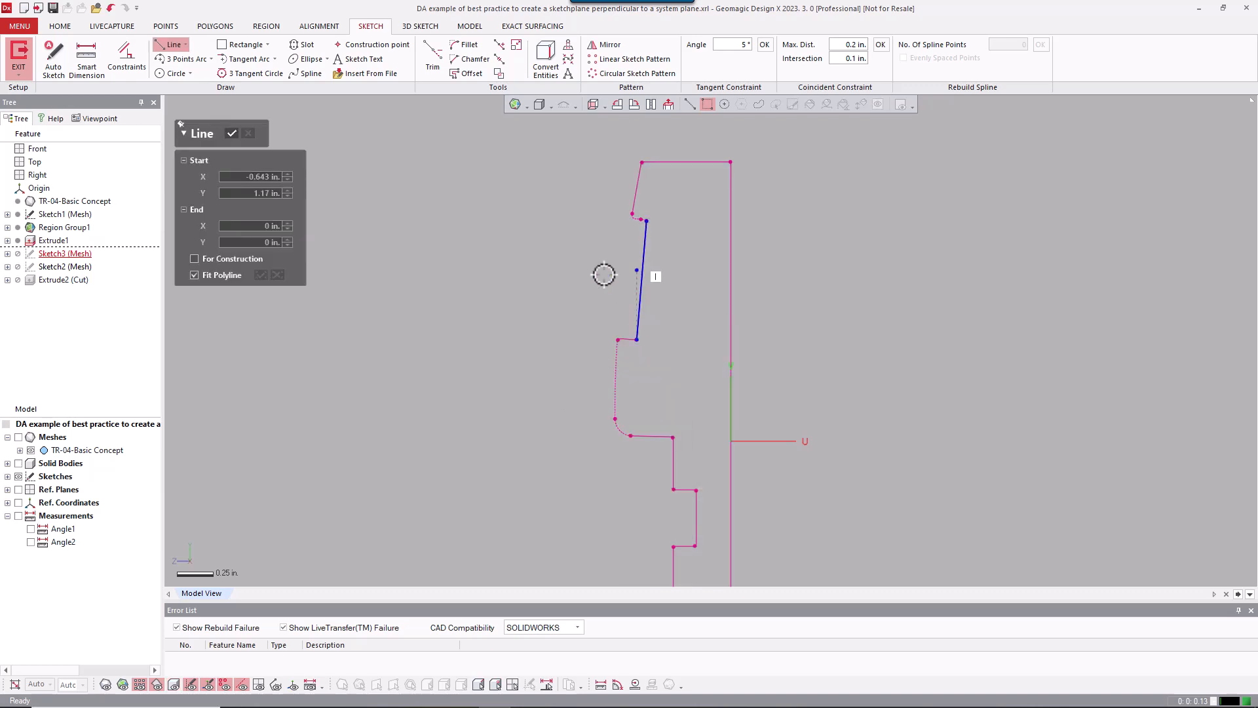
pyautogui.click(232, 133)
pyautogui.rightClick(361, 261)
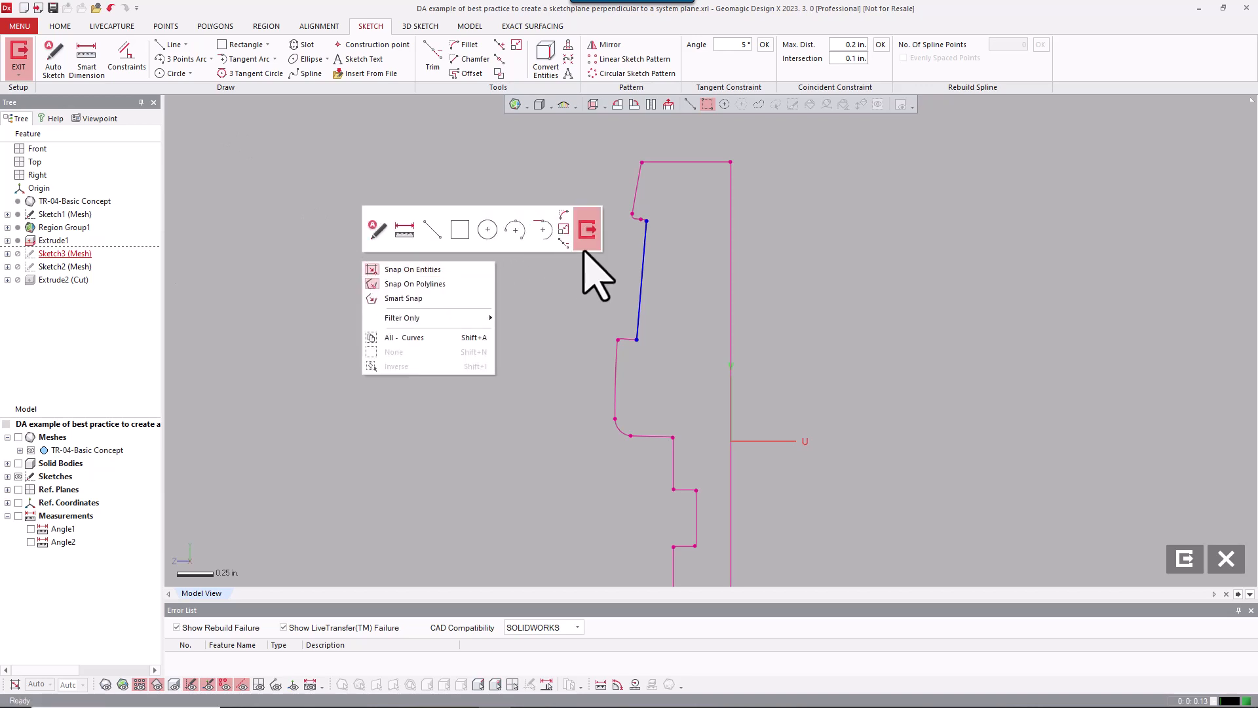
pyautogui.click(584, 231)
# Extrude the pocket-floor line into a flat surface perpendicular to the Right plane and reverse the surface's normal
pyautogui.moveTo(396, 331); pyautogui.dragTo(416, 317, button='right')
pyautogui.rightClick(370, 304)
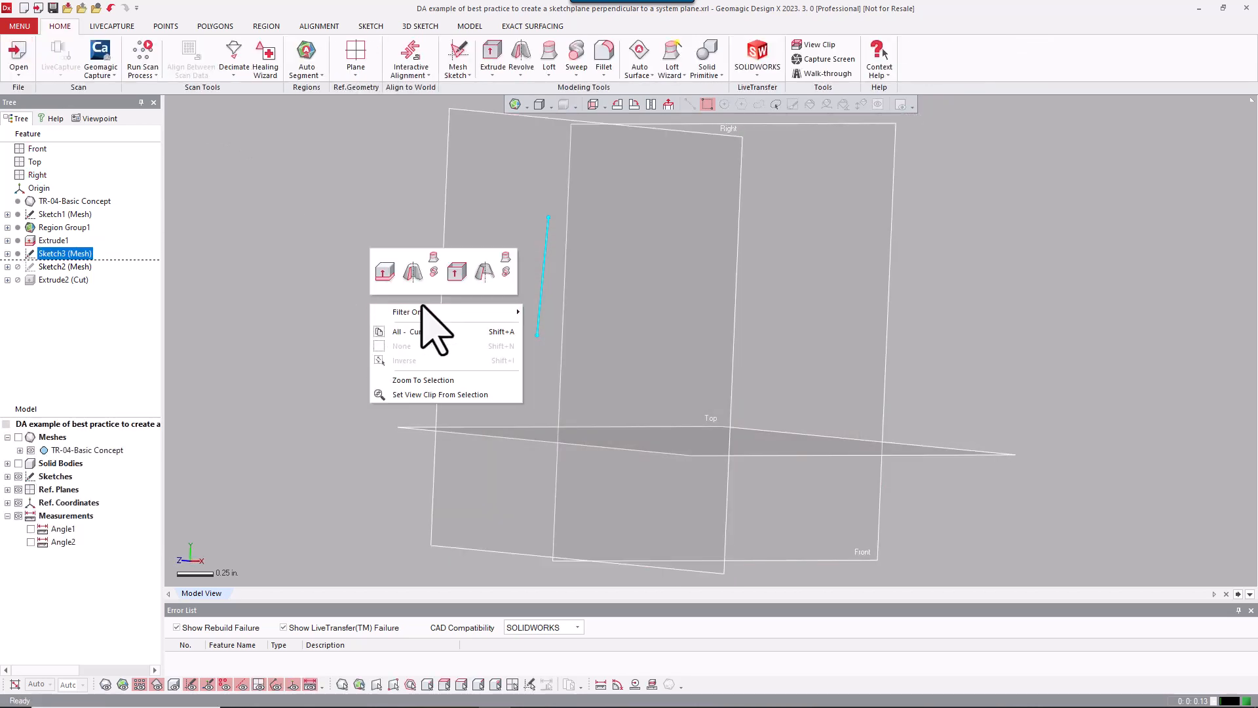
pyautogui.click(460, 268)
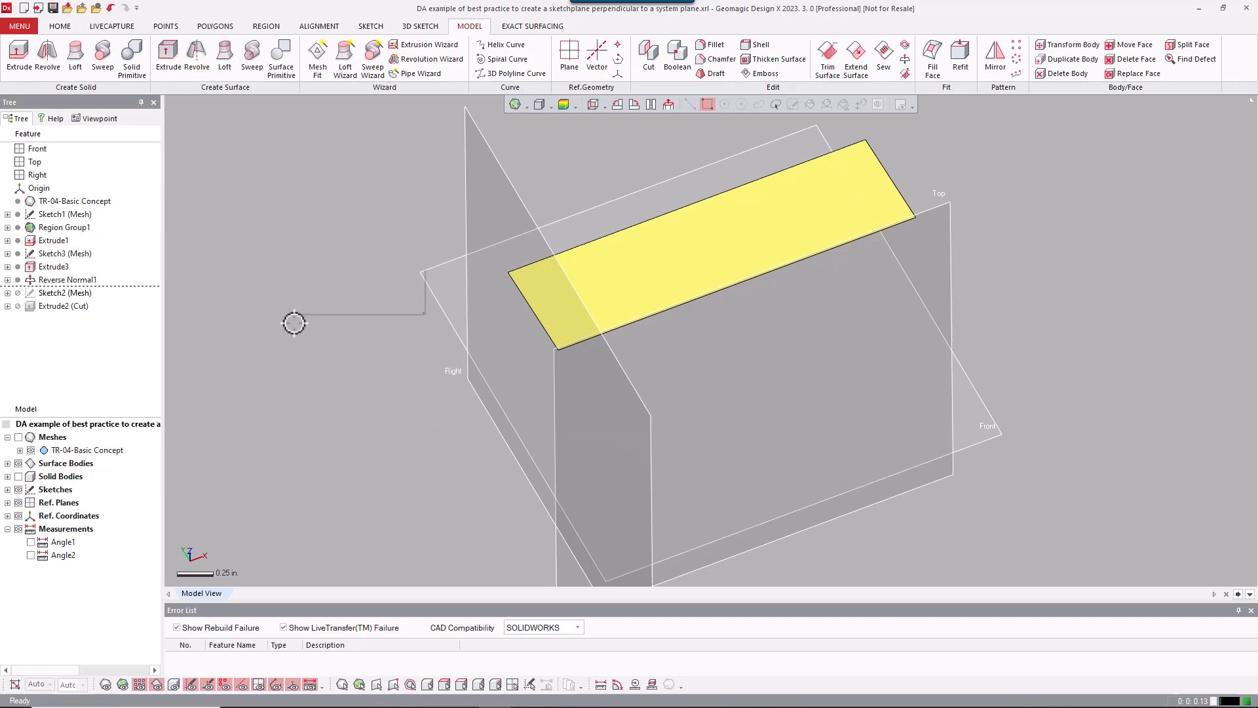
# Add a reference plane extracted from the face of the extruded surface, using Best Fit
pyautogui.rightClick(293, 323)
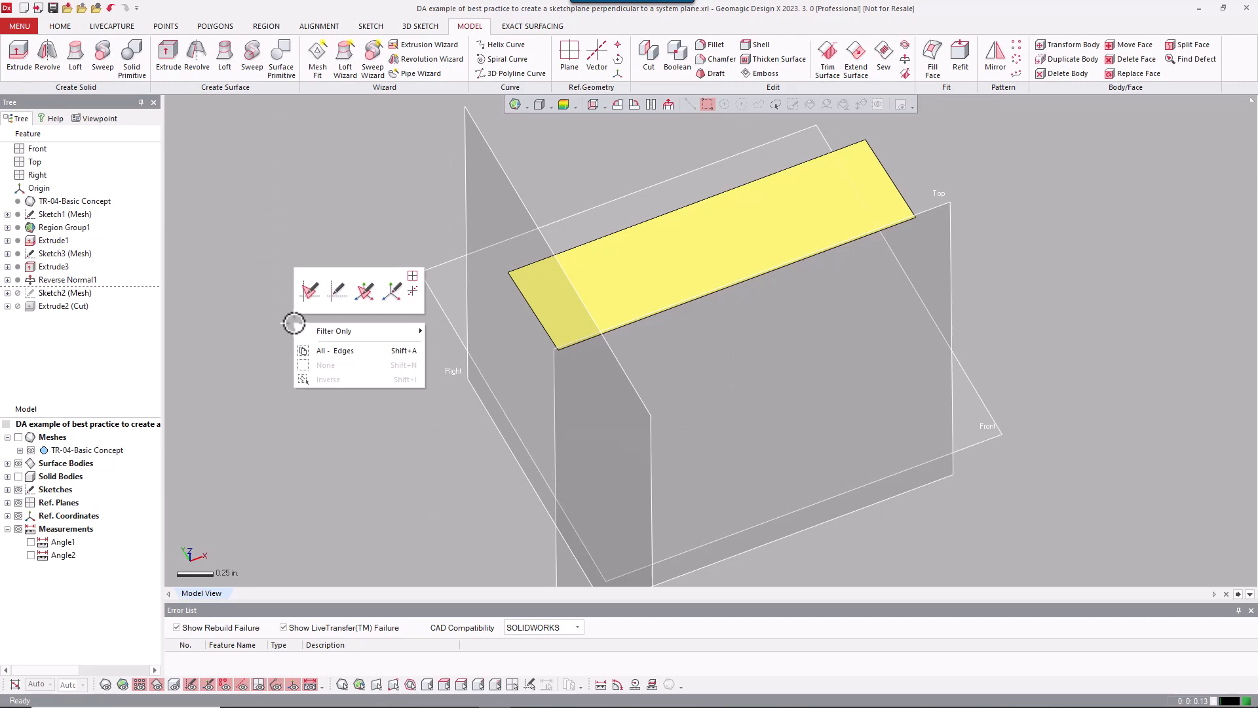
pyautogui.click(412, 276)
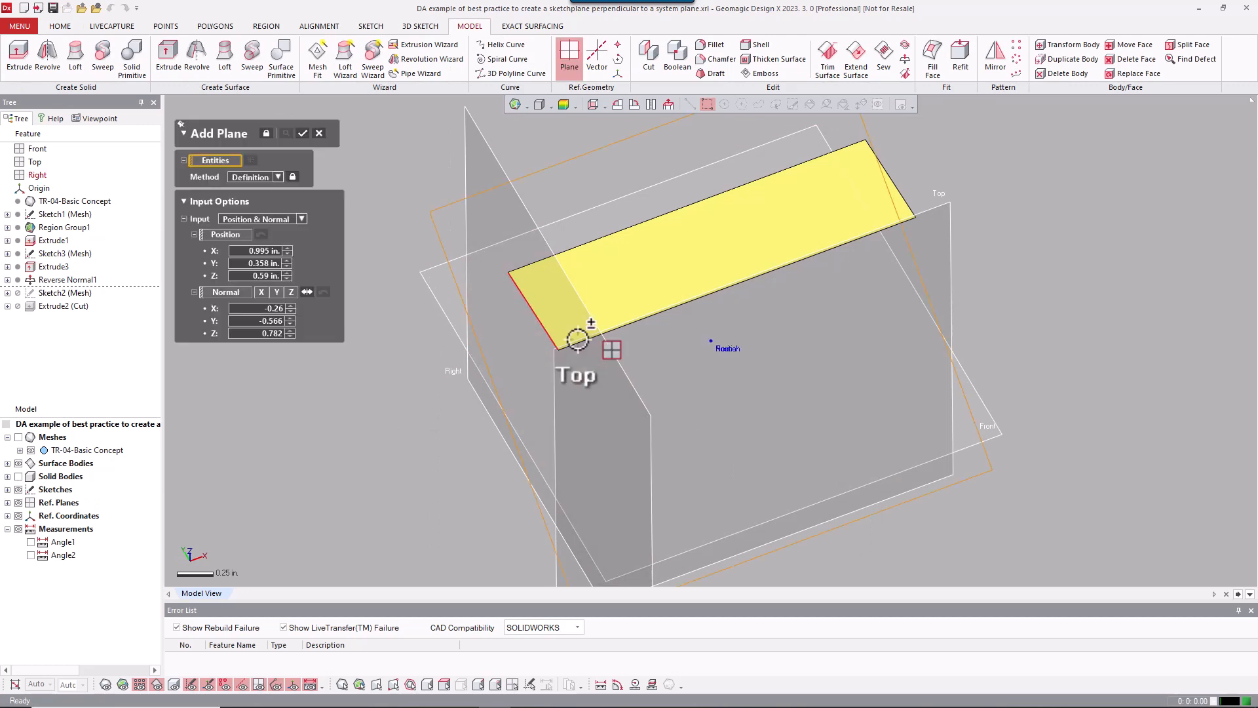
pyautogui.click(586, 295)
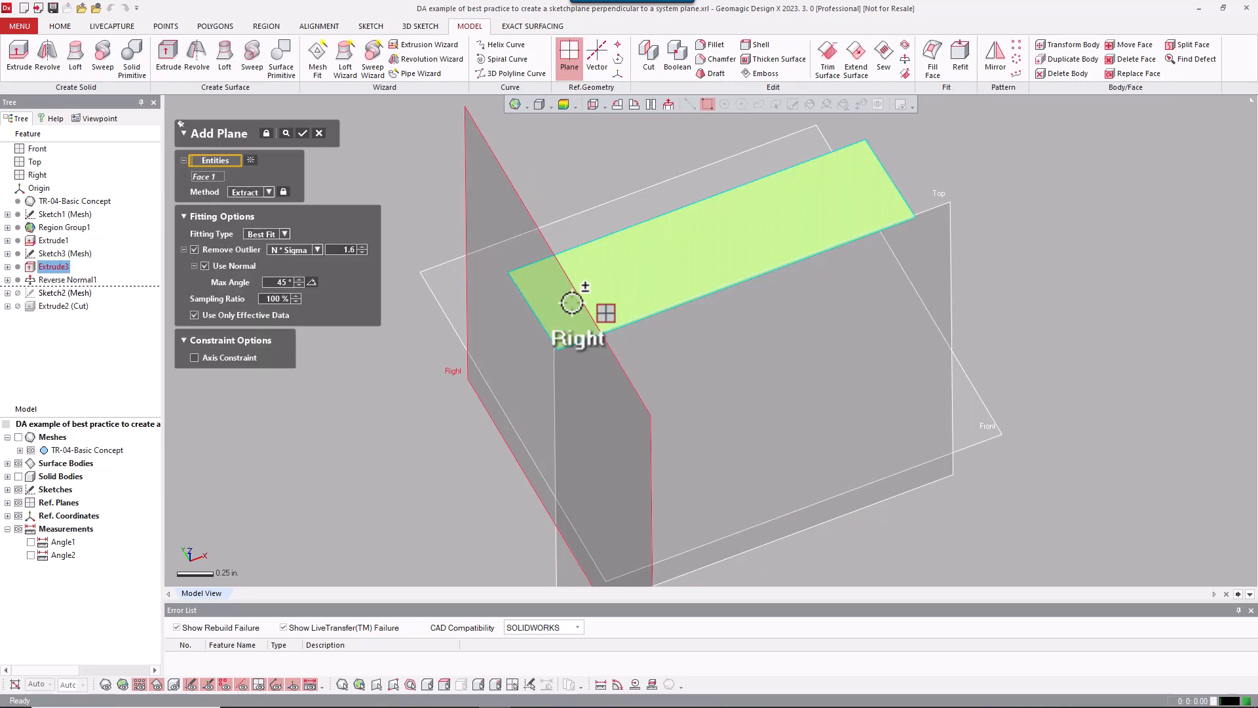
pyautogui.click(304, 134)
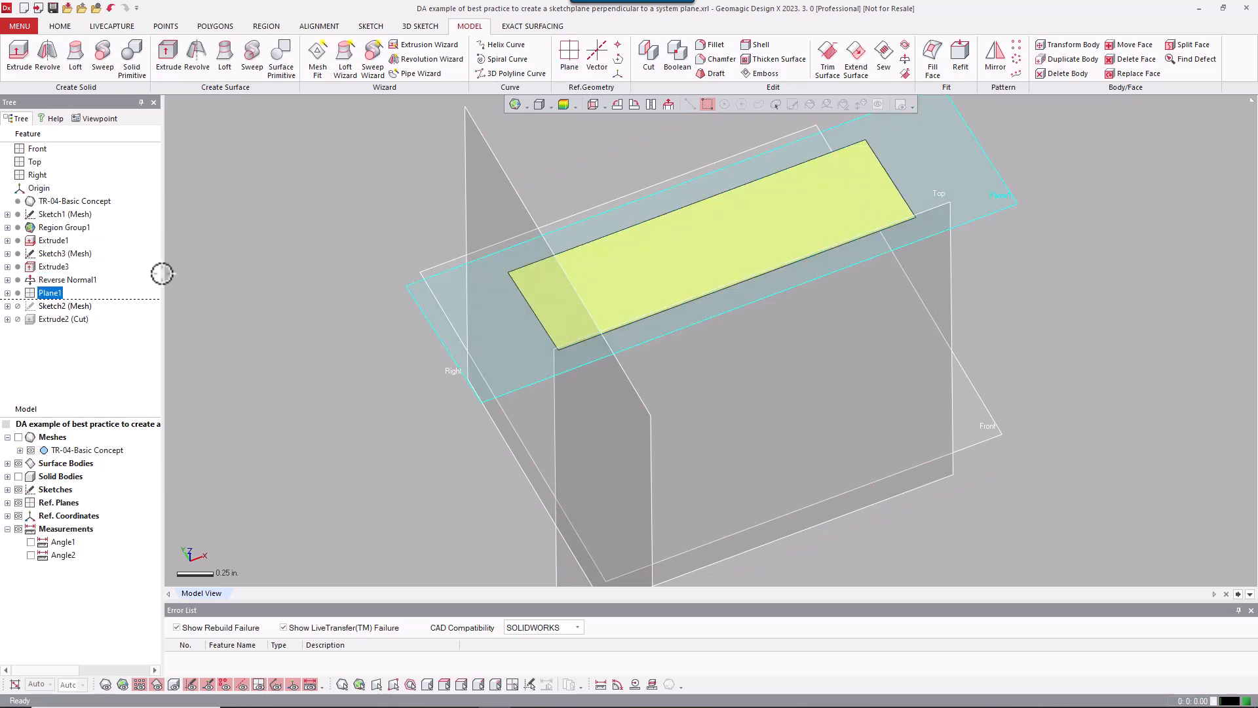
# Reassign the crescent pocket sketch's base plane to the newly extracted plane and roll the history forward through the pocket cut
pyautogui.rightClick(78, 306)
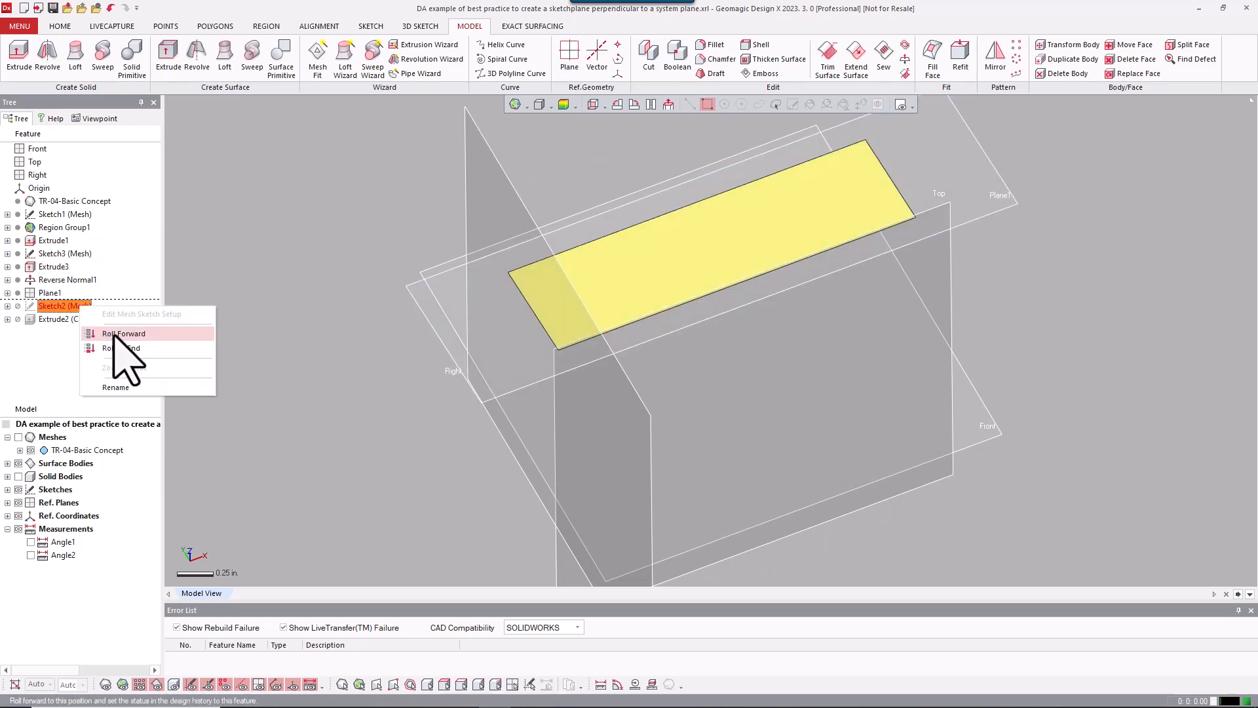
pyautogui.click(96, 331)
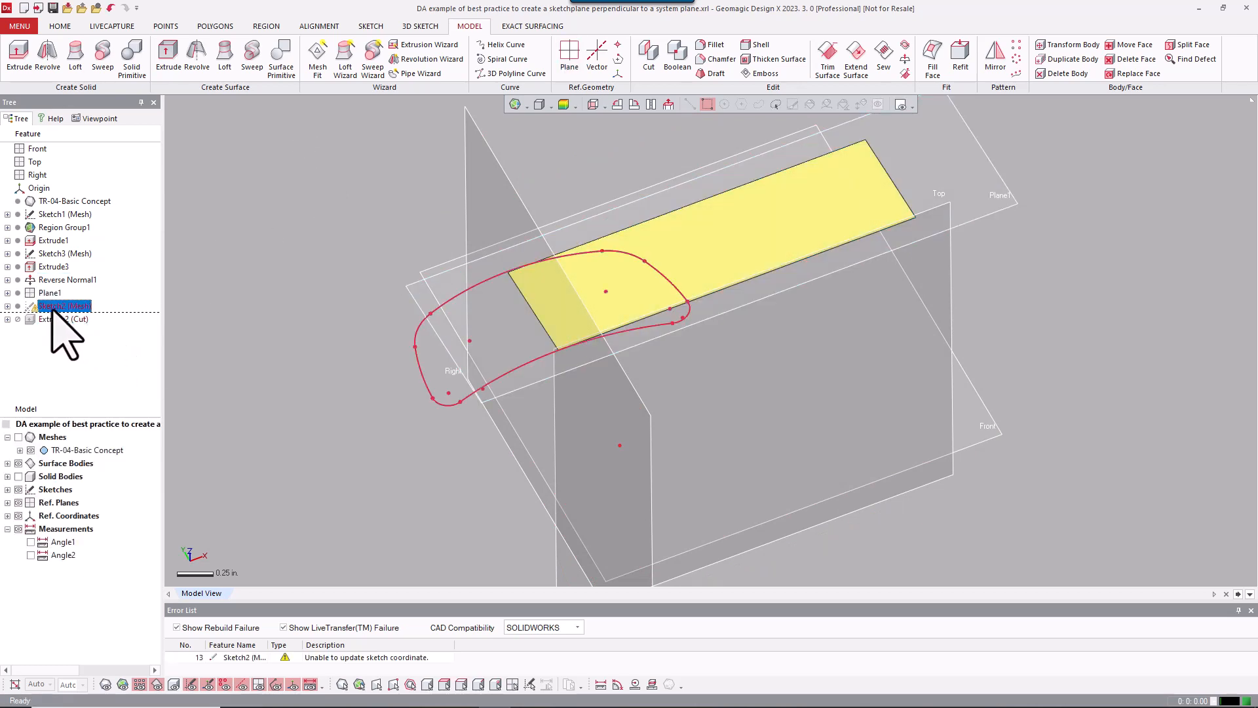
pyautogui.rightClick(85, 307)
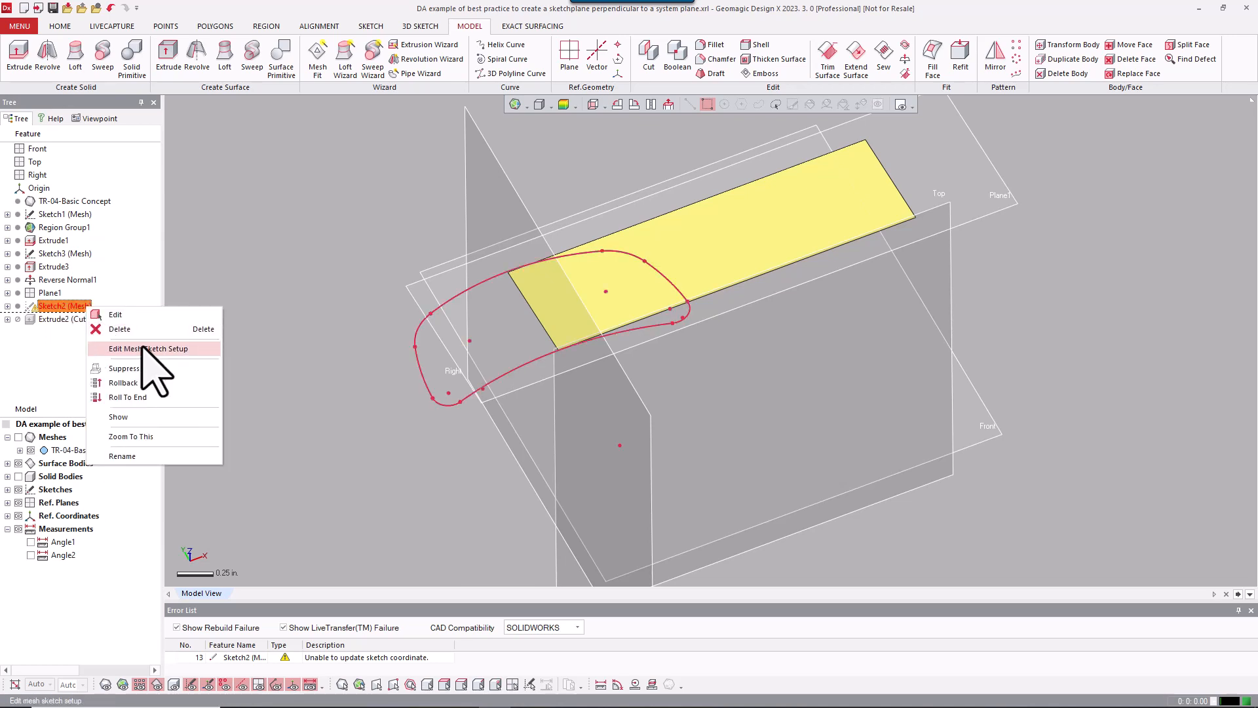
pyautogui.click(215, 348)
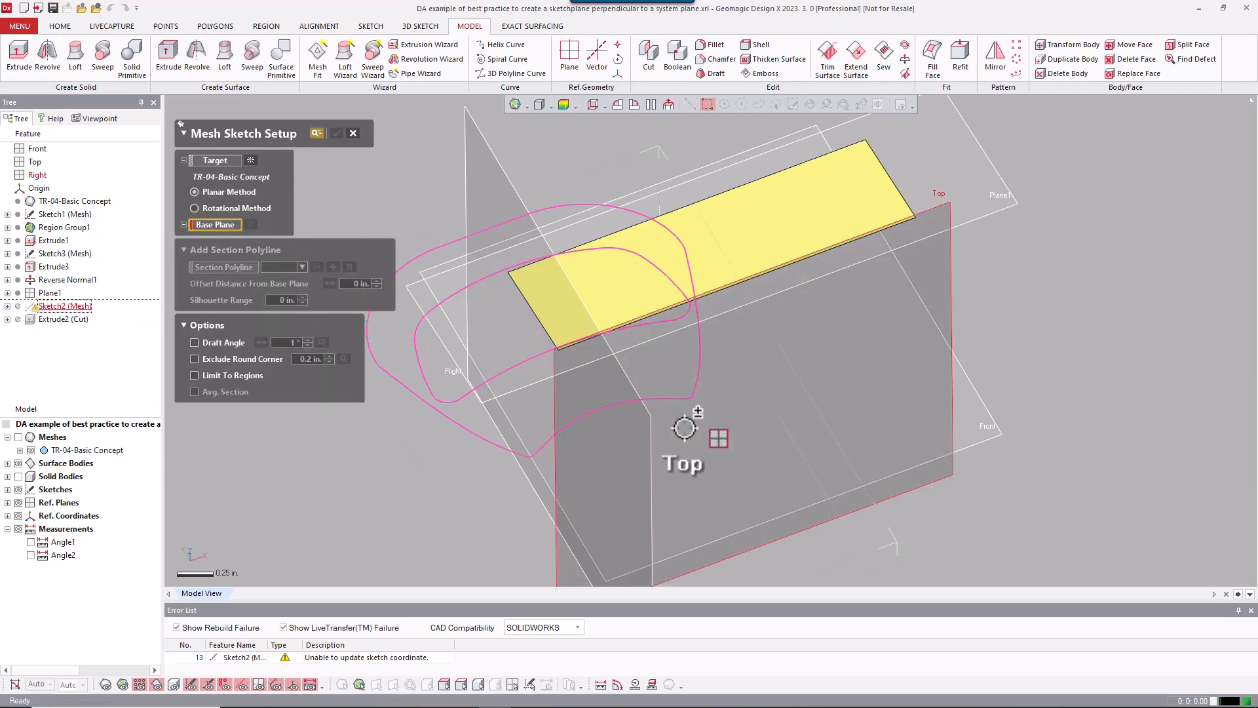
pyautogui.click(971, 161)
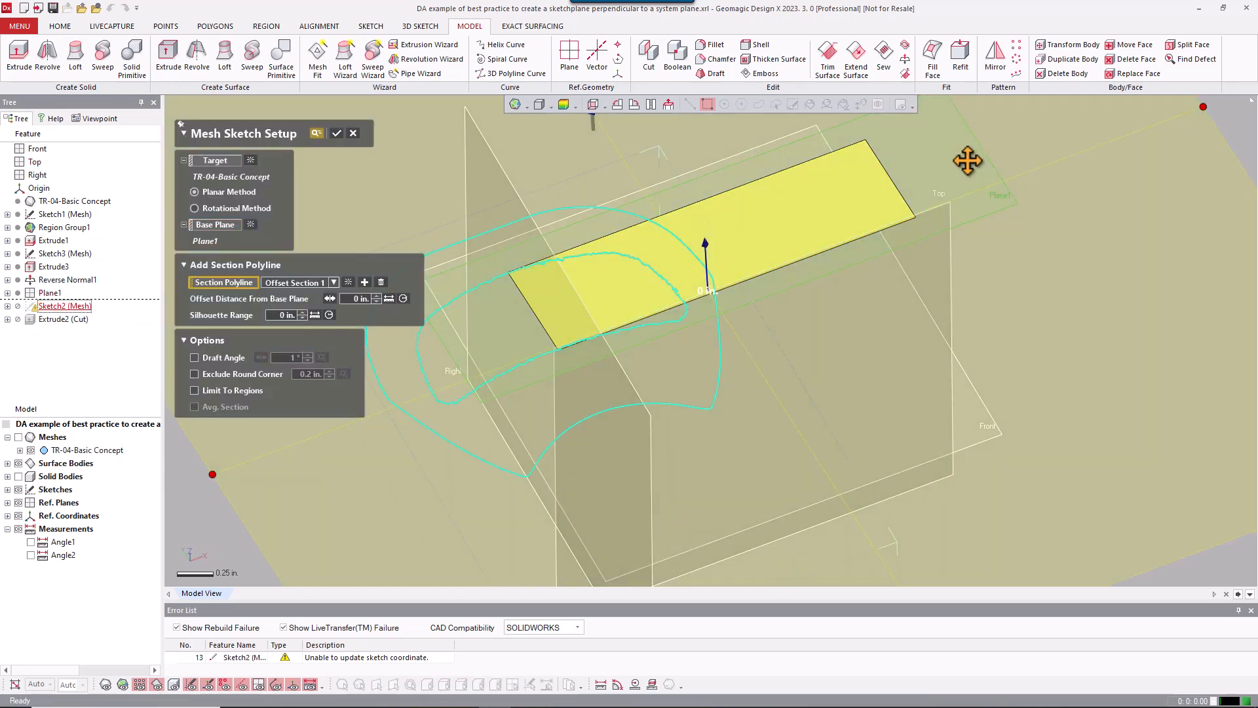
pyautogui.click(337, 133)
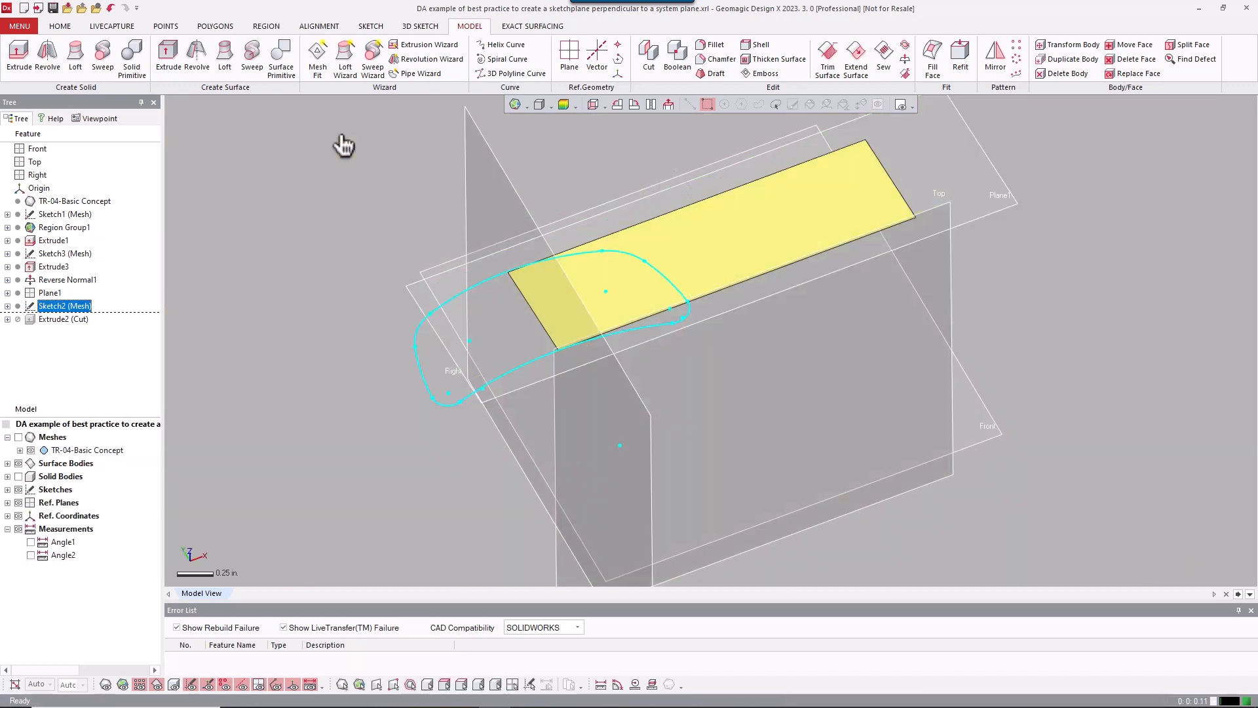
pyautogui.rightClick(63, 319)
pyautogui.click(72, 340)
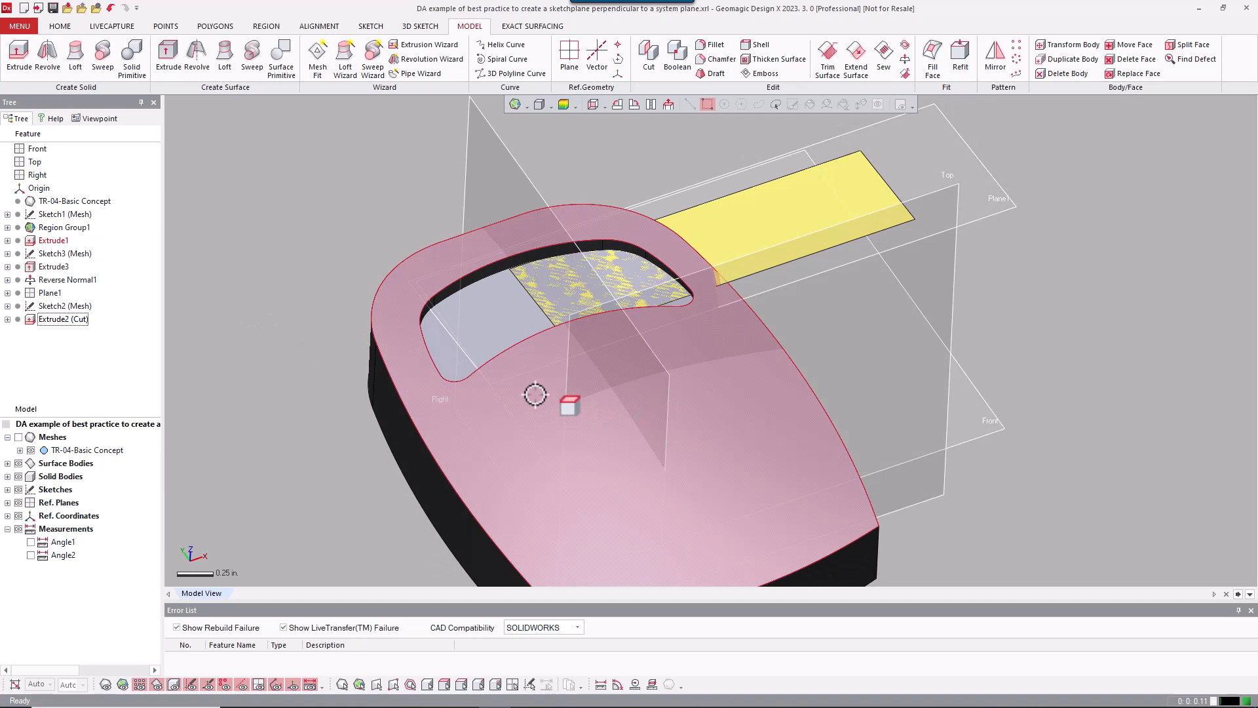
# Measure the angle between the rebuilt pocket floor and the Right plane, with the surface body hidden
pyautogui.moveTo(535, 395); pyautogui.dragTo(522, 429, button='right')
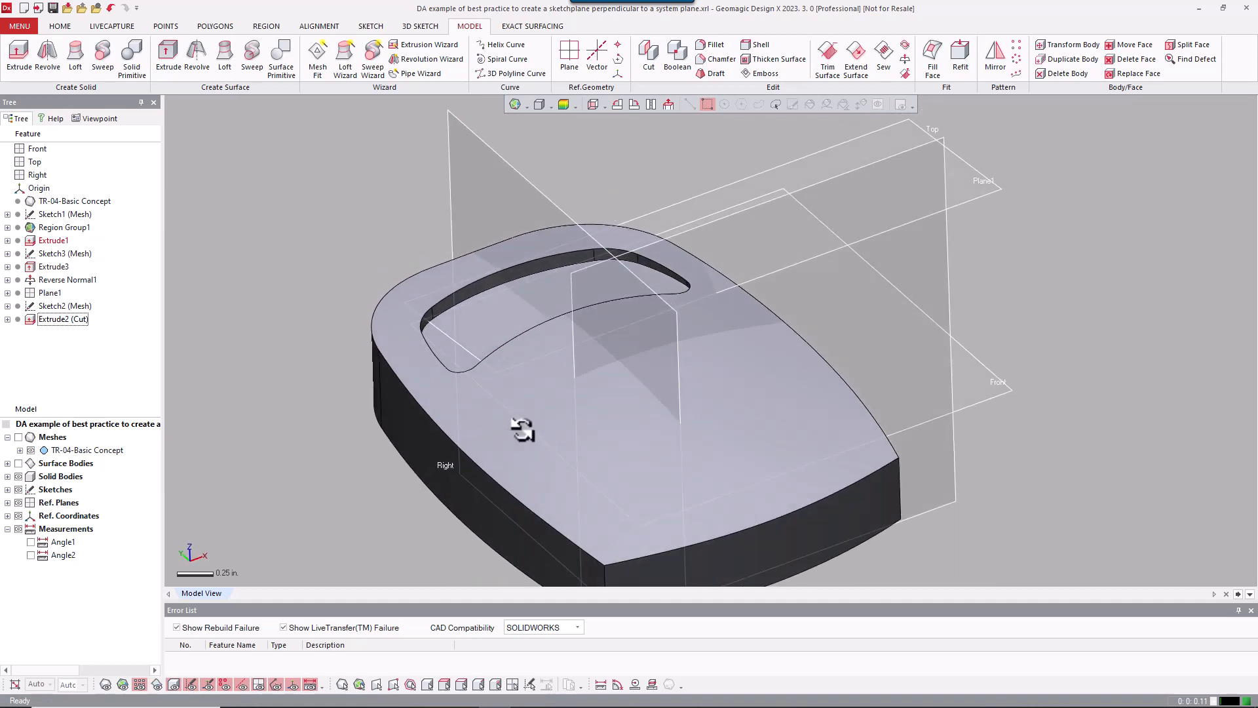
pyautogui.click(617, 684)
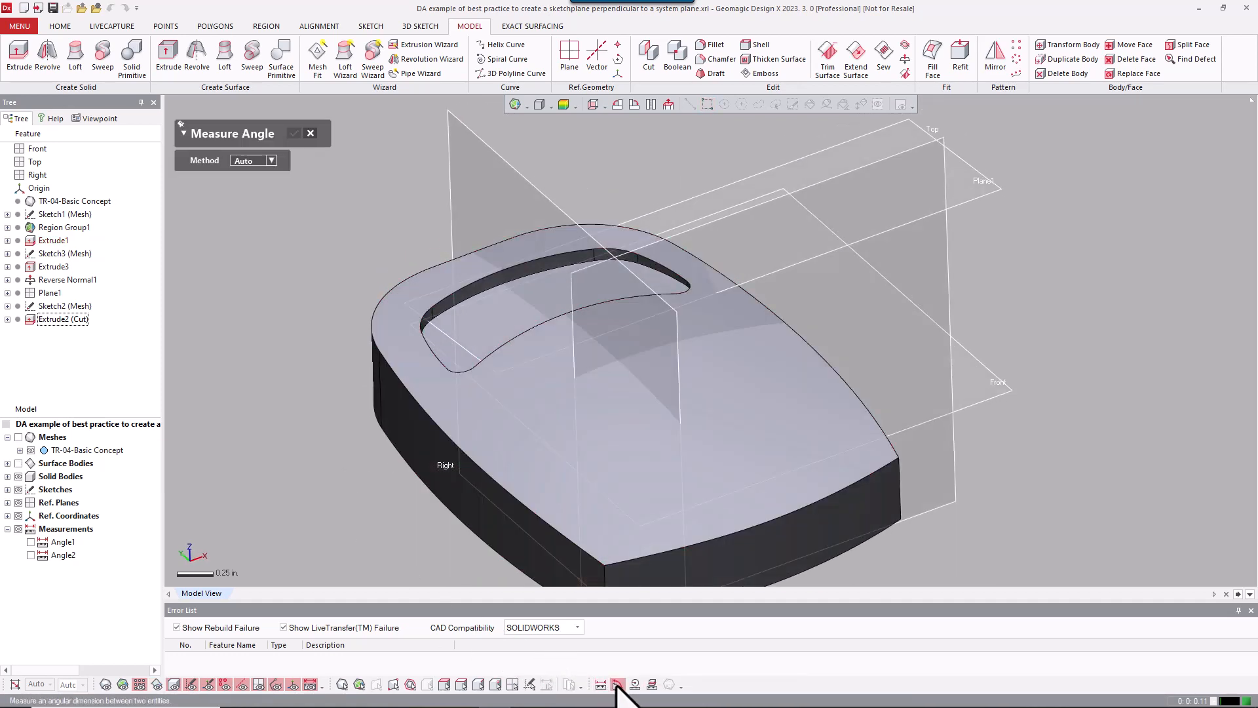
pyautogui.click(458, 347)
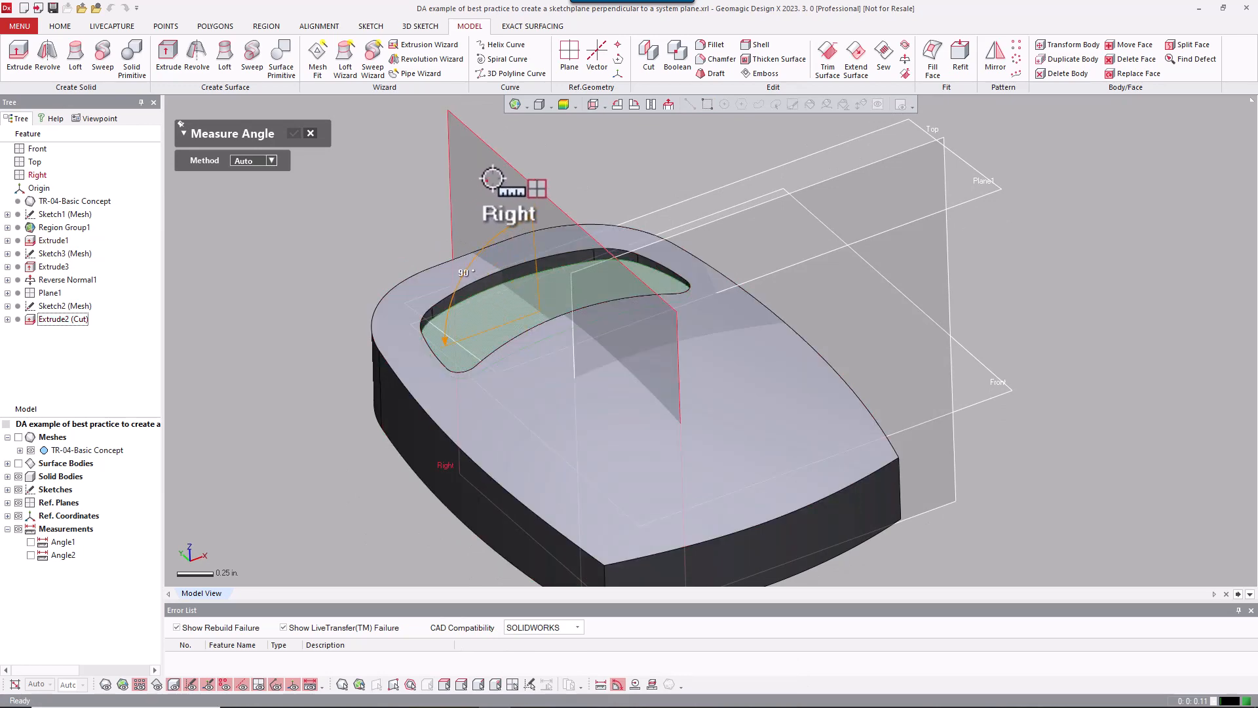
pyautogui.click(538, 194)
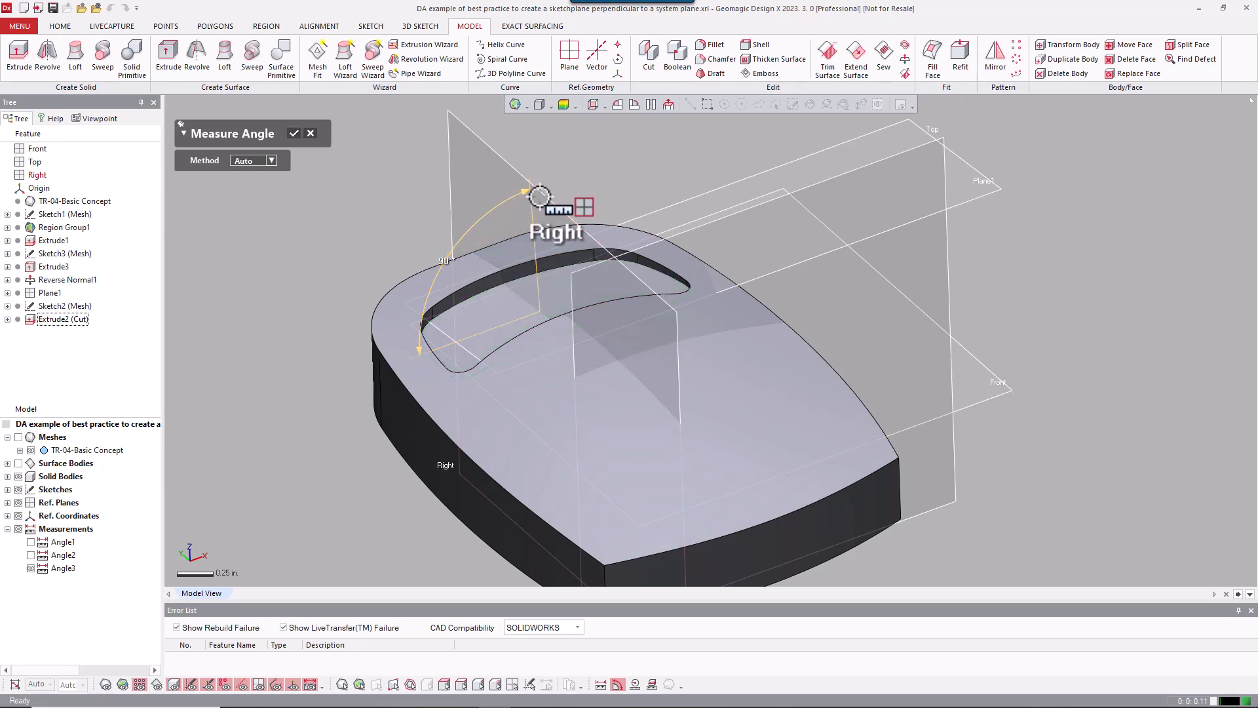